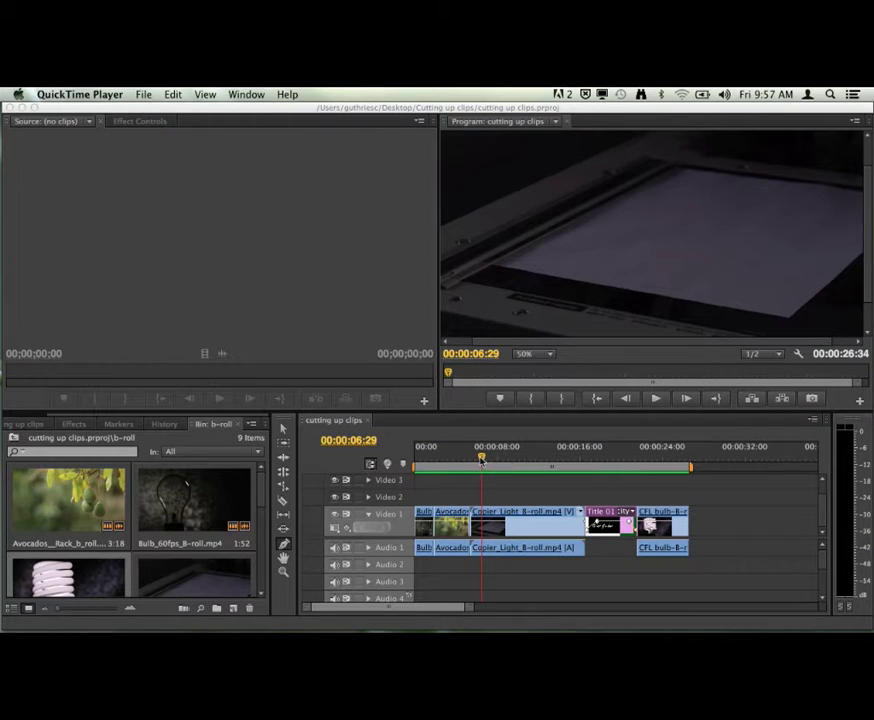
# Step: Review the sequence from its start through the copier clip to the end of the title clip
pyautogui.click(484, 460)
pyautogui.moveTo(418, 458)
pyautogui.mouseDown()
pyautogui.moveTo(698, 457)
pyautogui.moveTo(413, 455)
pyautogui.mouseUp()
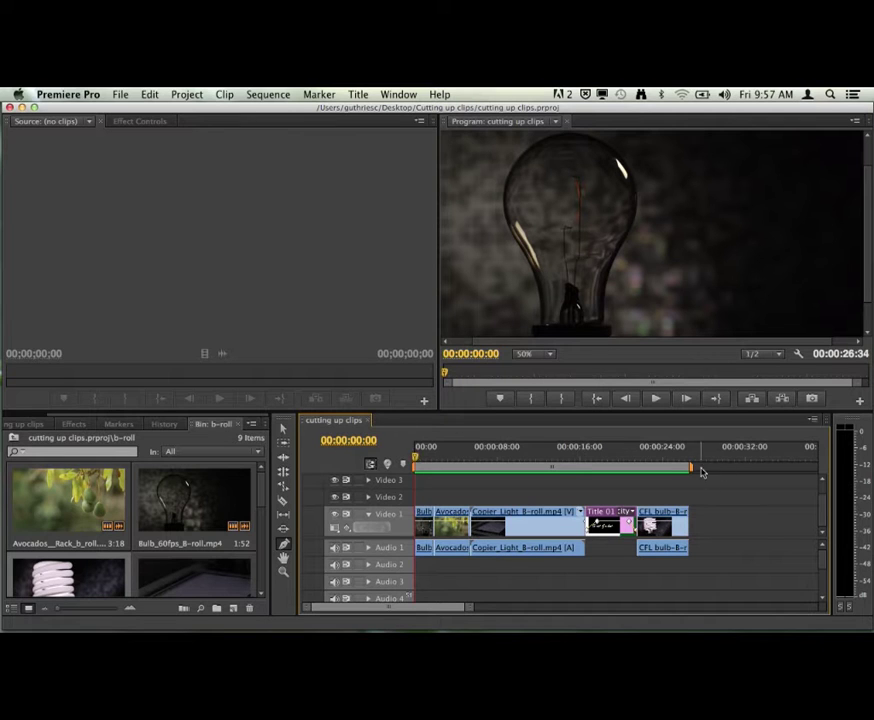
pyautogui.moveTo(689, 470)
pyautogui.mouseDown()
pyautogui.moveTo(594, 472)
pyautogui.moveTo(696, 473)
pyautogui.mouseUp()
pyautogui.click(529, 457)
pyautogui.click(632, 457)
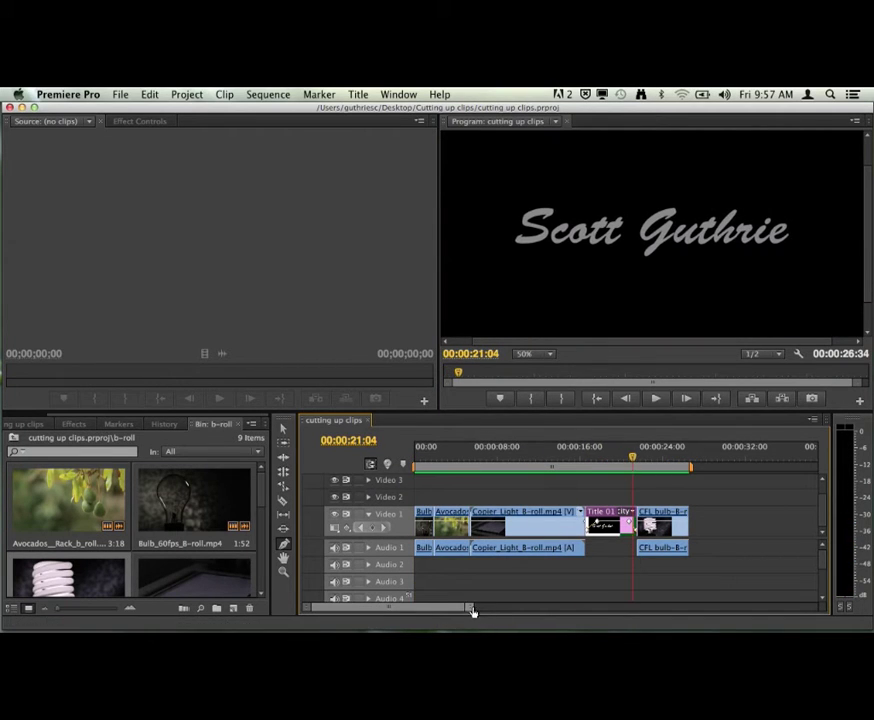
# Step: Move the final CFL bulb clip out to about 00:01:36:00 and return it directly behind the title clip
pyautogui.moveTo(471, 611); pyautogui.dragTo(556, 609)
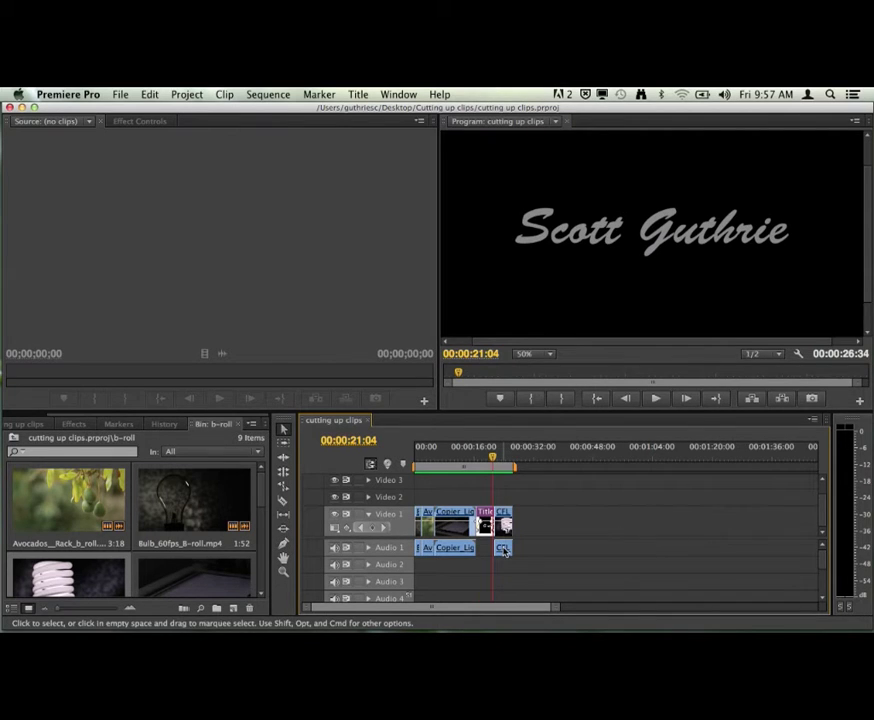
pyautogui.moveTo(503, 551); pyautogui.dragTo(770, 558)
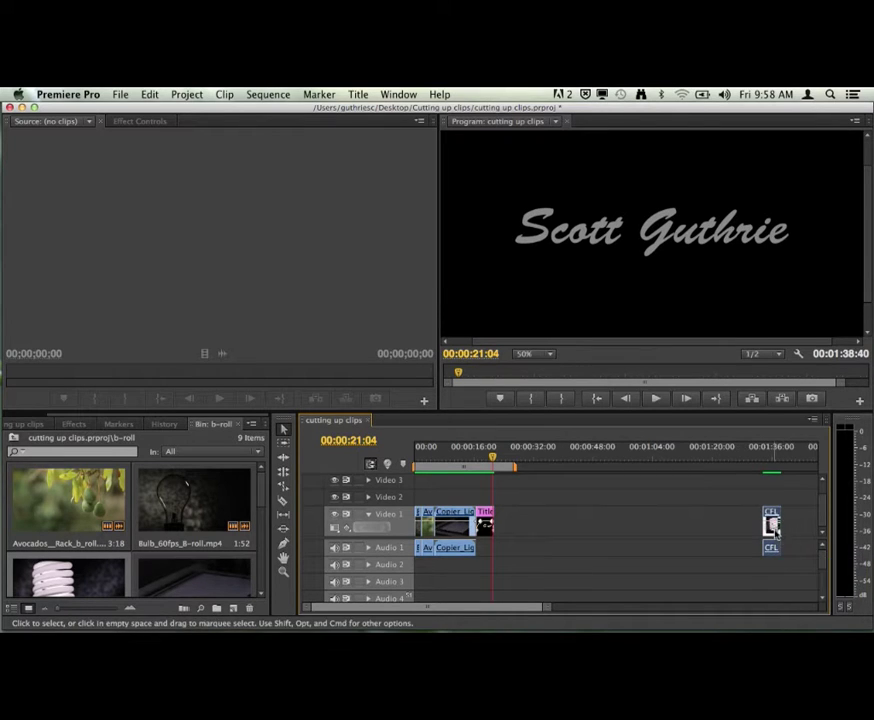
pyautogui.moveTo(771, 530); pyautogui.dragTo(500, 540)
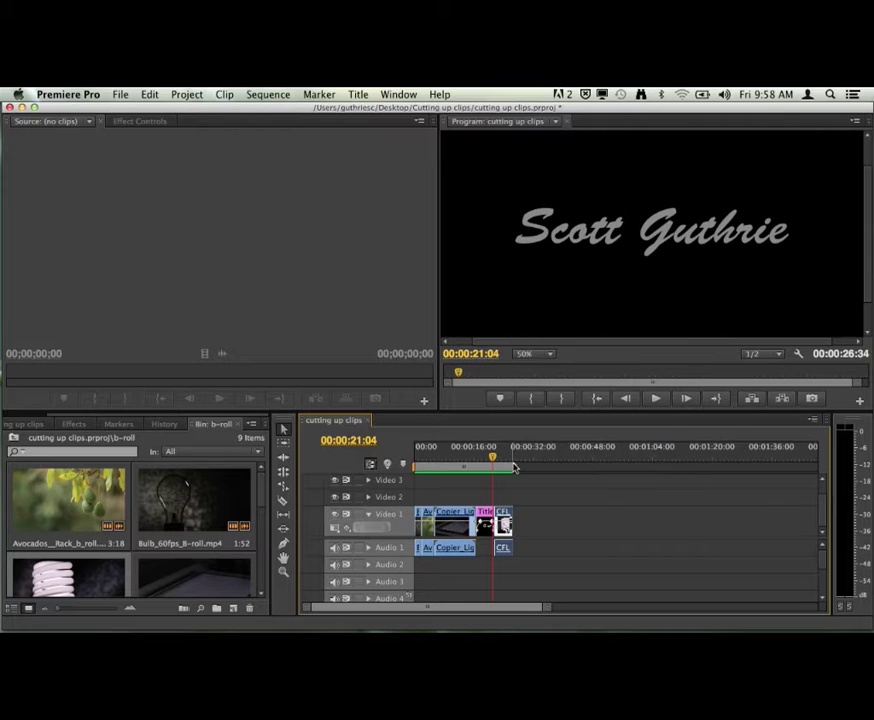
pyautogui.moveTo(551, 612); pyautogui.dragTo(693, 614)
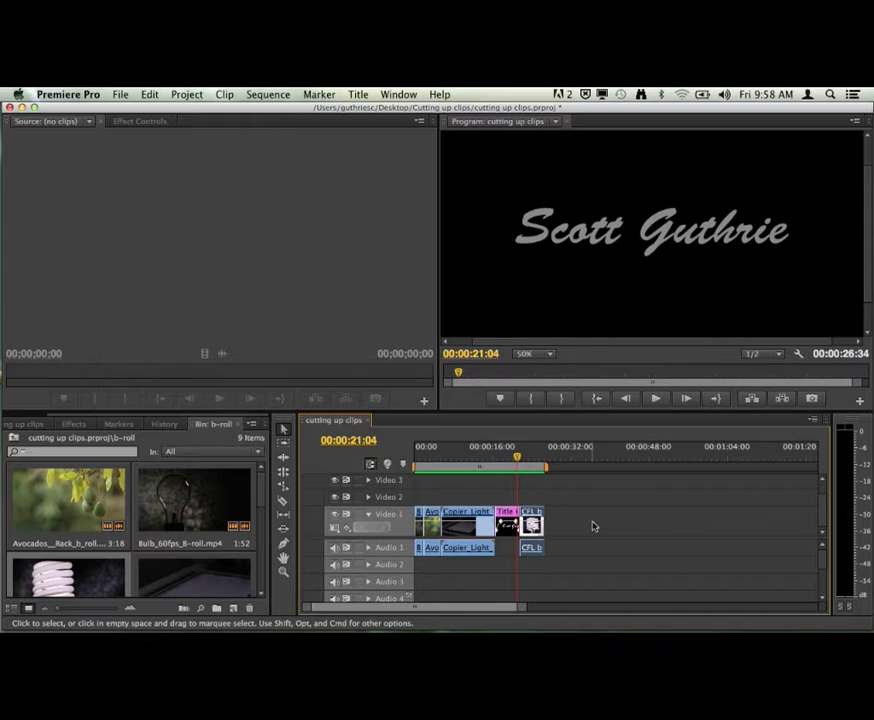
# Step: Save the project, render the entire work area, and return the playhead to the sequence start
pyautogui.press('super+s')
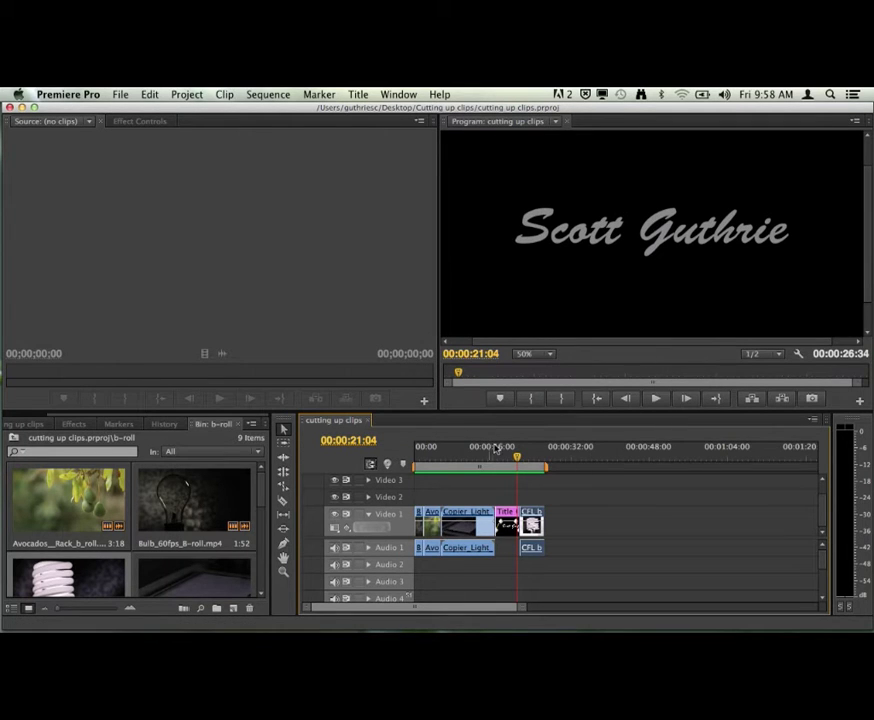
pyautogui.click(268, 96)
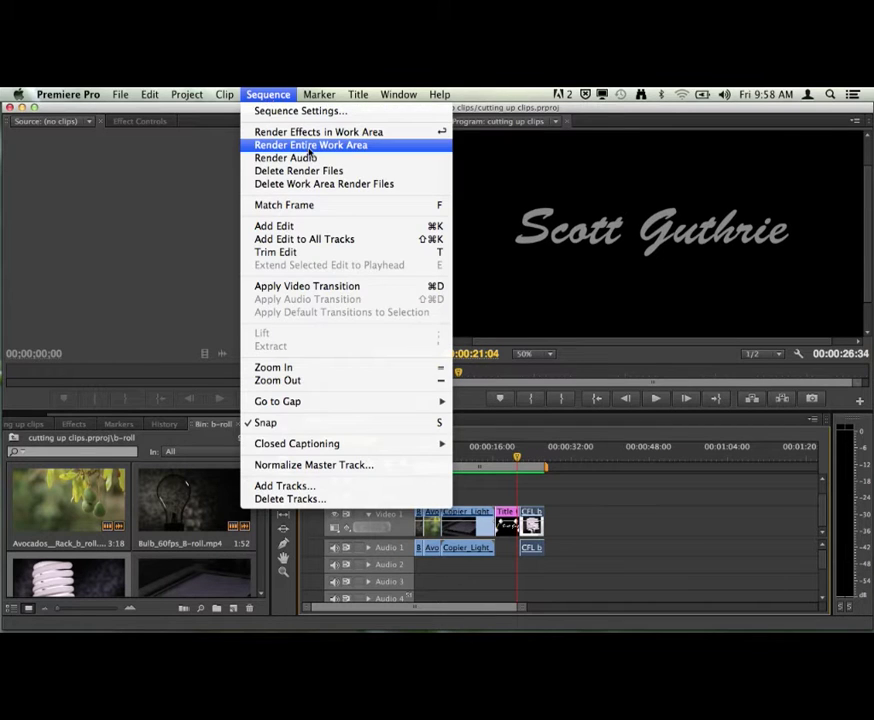
pyautogui.click(364, 148)
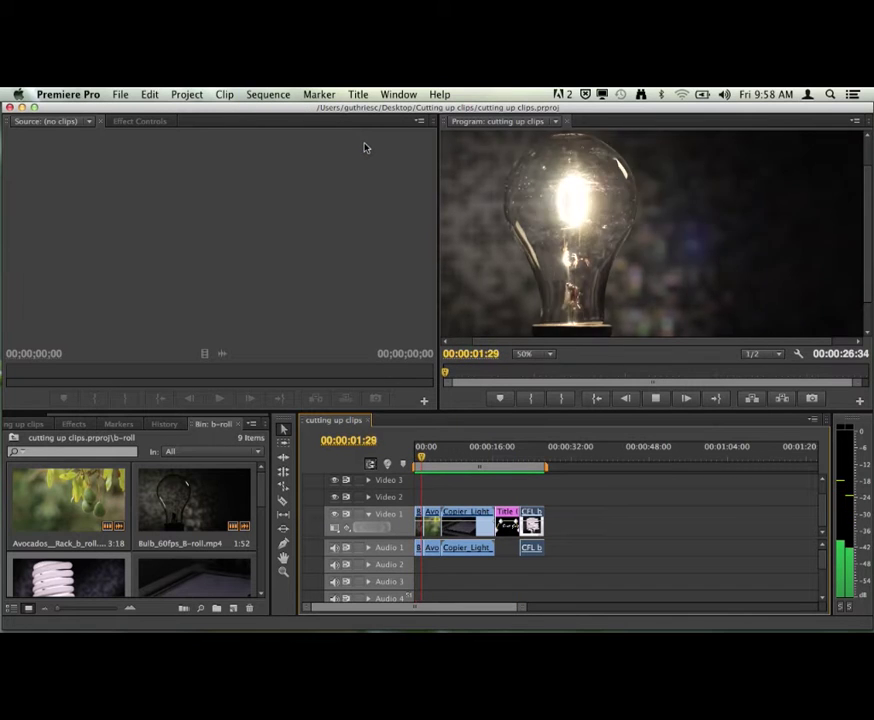
pyautogui.press('space')
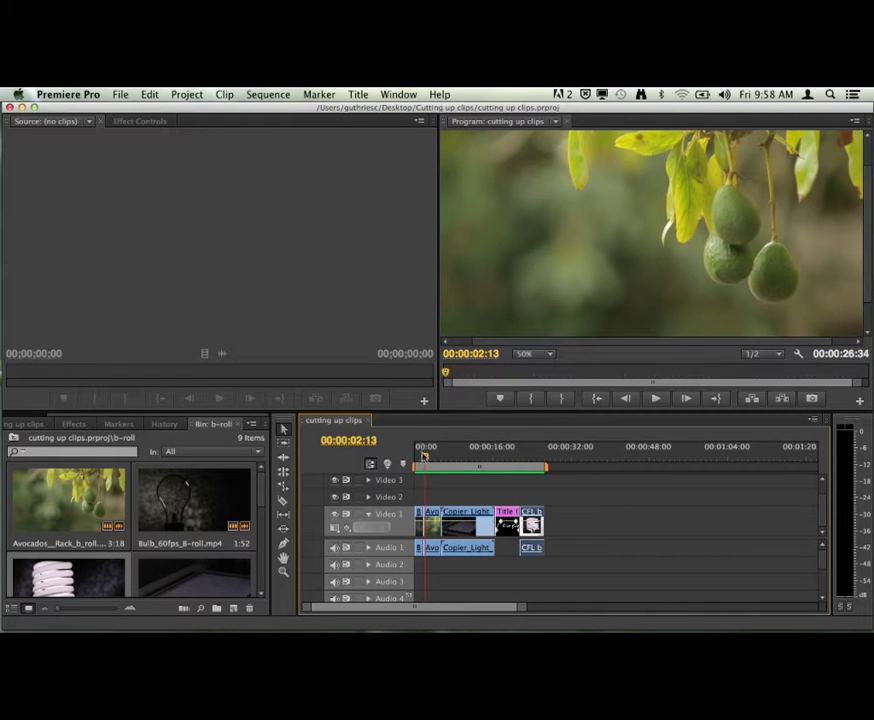
pyautogui.press('Home')
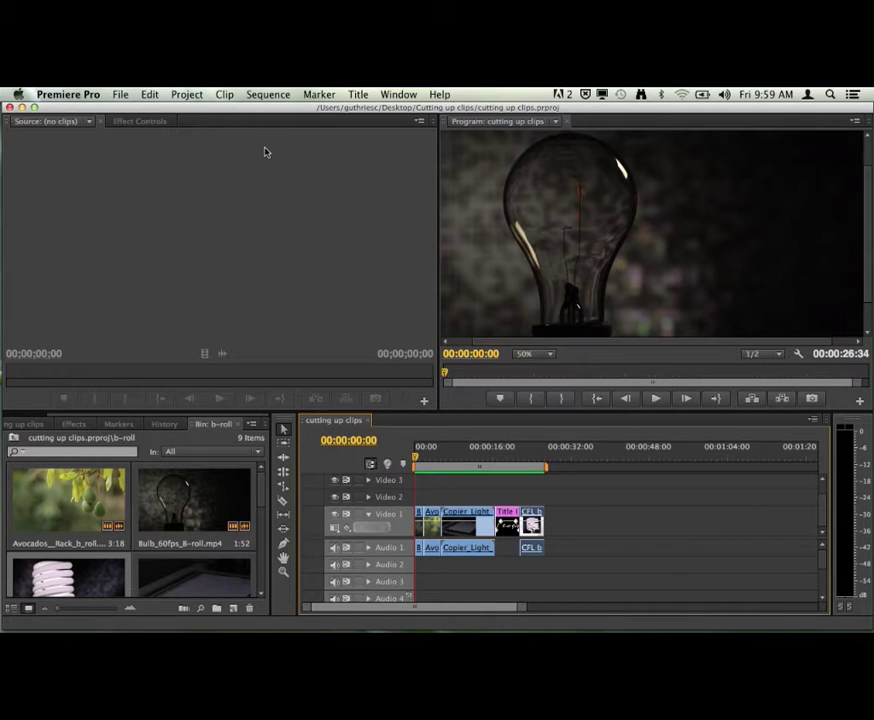
# Step: Export the sequence's work area as media, sending it to the Adobe Media Encoder queue with the QuickTime HD 1080i 29.97 preset
pyautogui.click(124, 96)
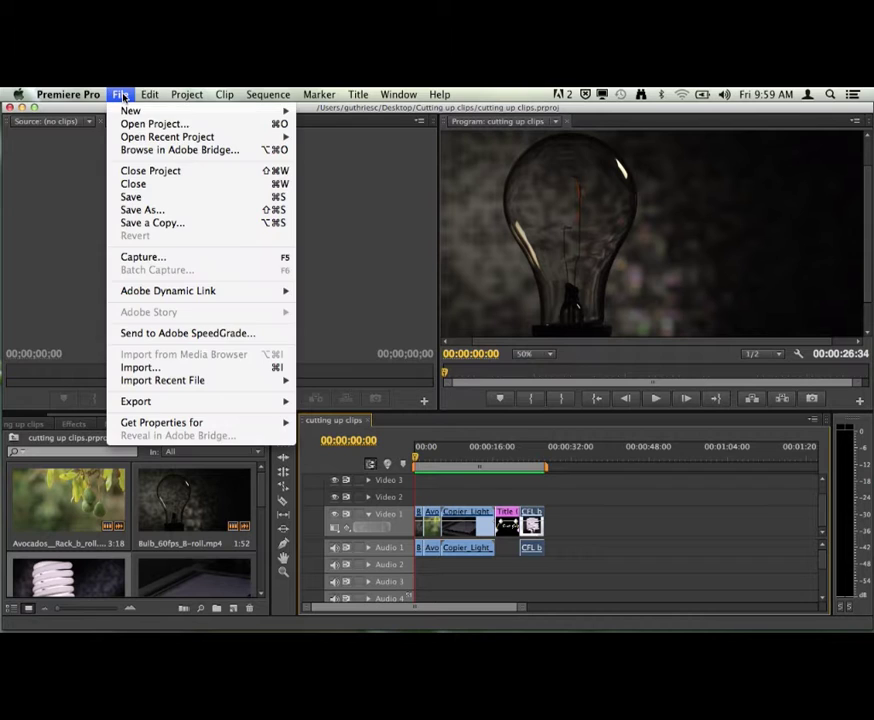
pyautogui.moveTo(191, 401)
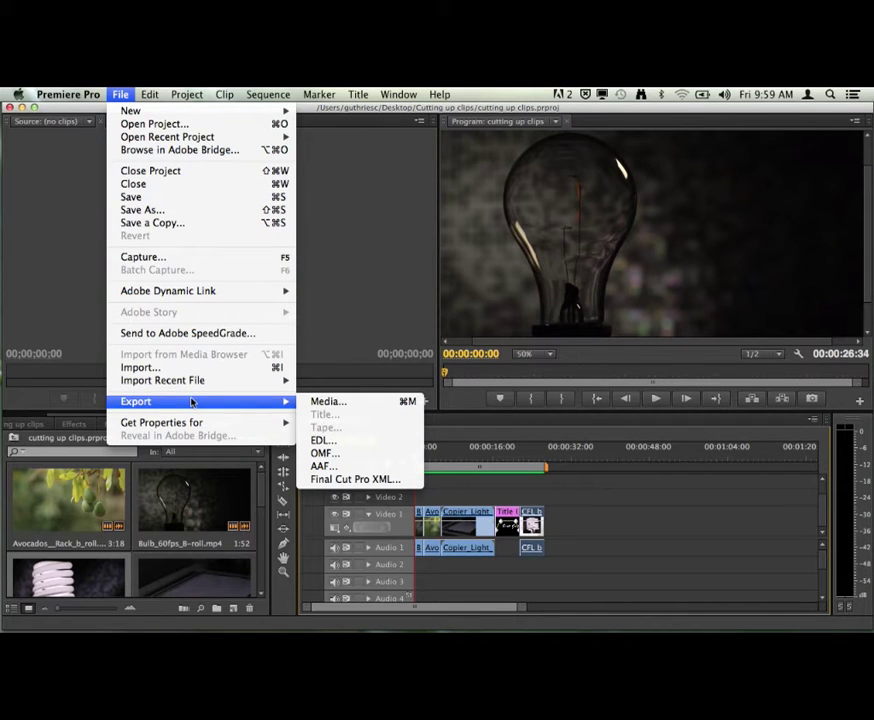
pyautogui.click(377, 406)
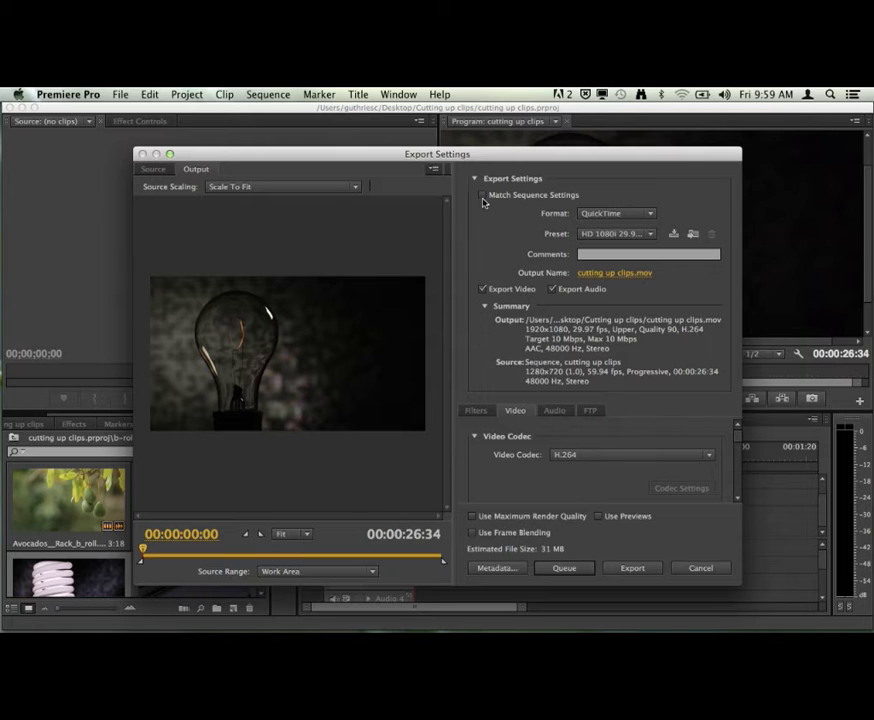
pyautogui.click(566, 569)
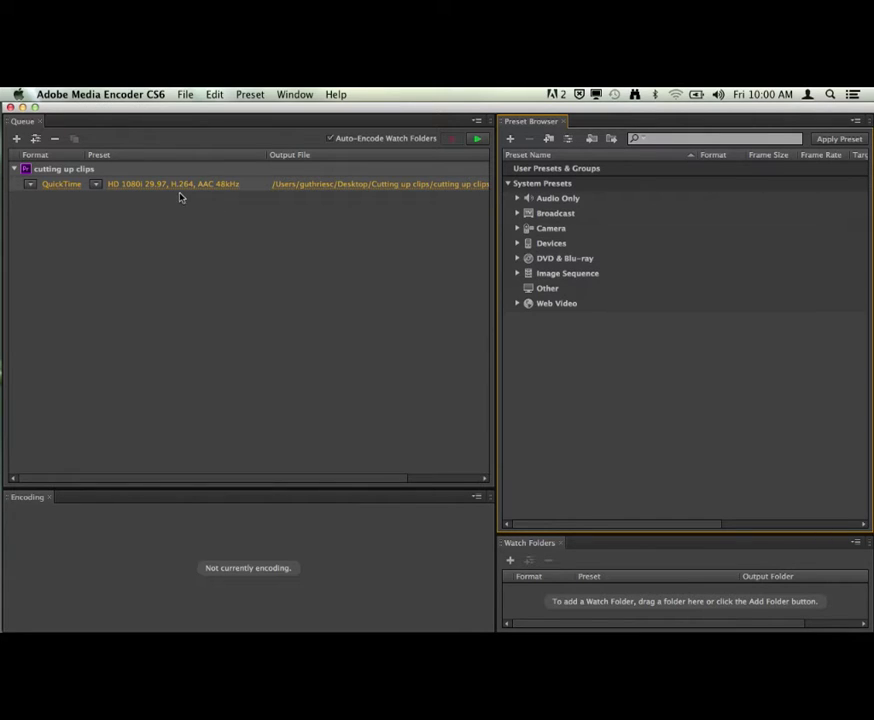
# Step: Examine the queued item's preset and the system presets in the Audio Only and Broadcast groups
pyautogui.moveTo(181, 194)
pyautogui.click(518, 200)
pyautogui.click(518, 200)
pyautogui.click(517, 214)
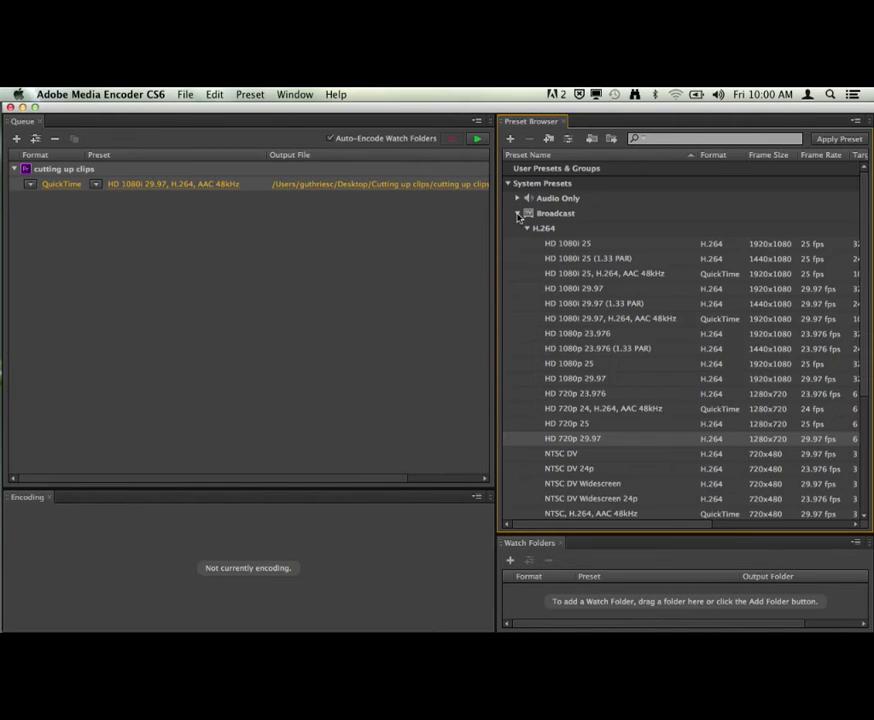
pyautogui.scroll(-5, 591, 318)
pyautogui.scroll(4, 595, 320)
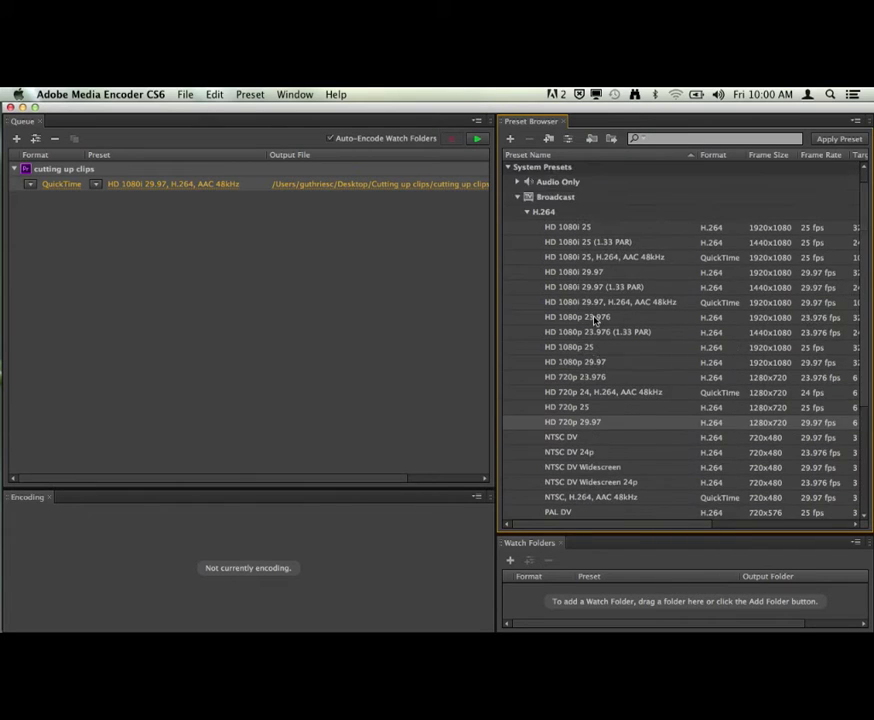
pyautogui.scroll(1, 595, 320)
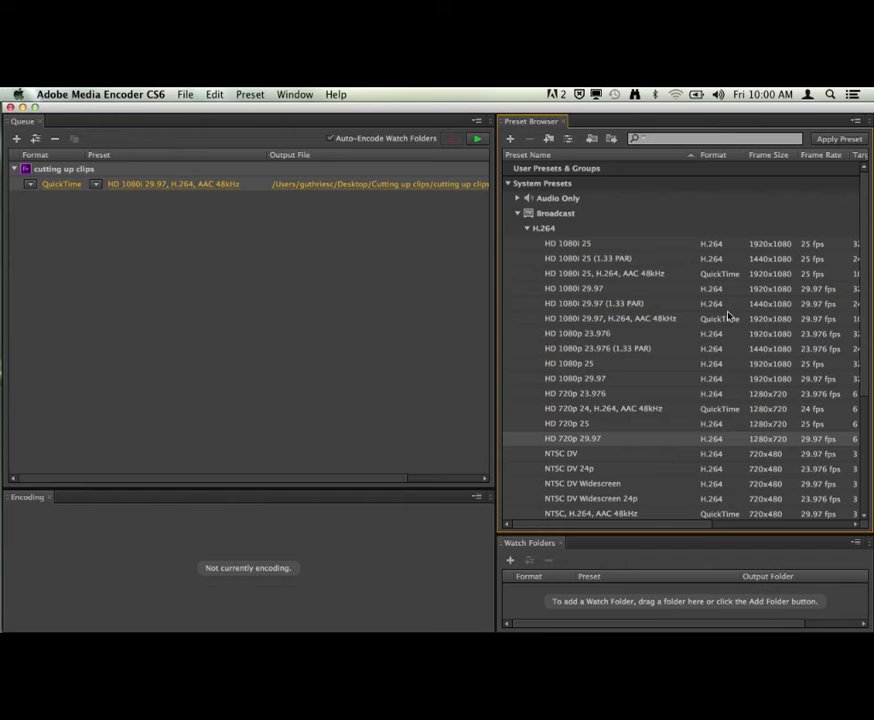
pyautogui.moveTo(722, 298)
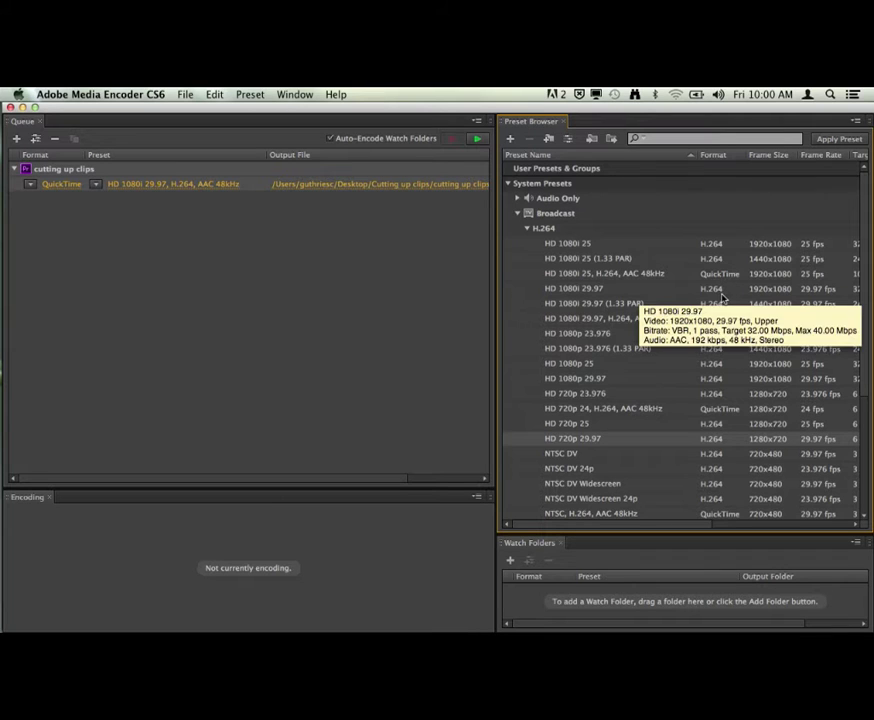
pyautogui.click(517, 214)
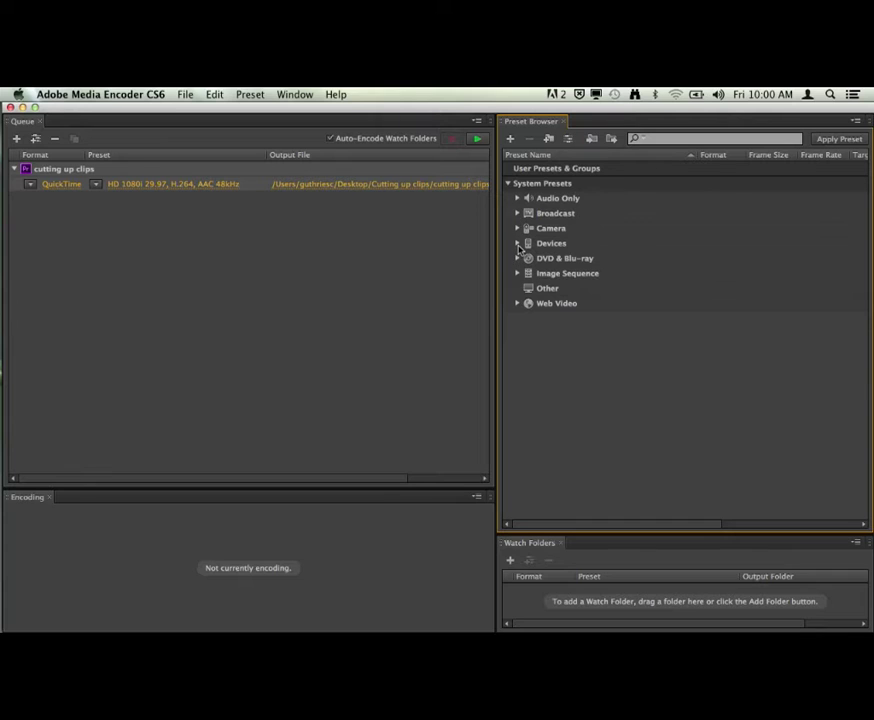
# Step: Examine the Devices presets, including the Apple, Android, Mobile and Tablets groups
pyautogui.click(517, 244)
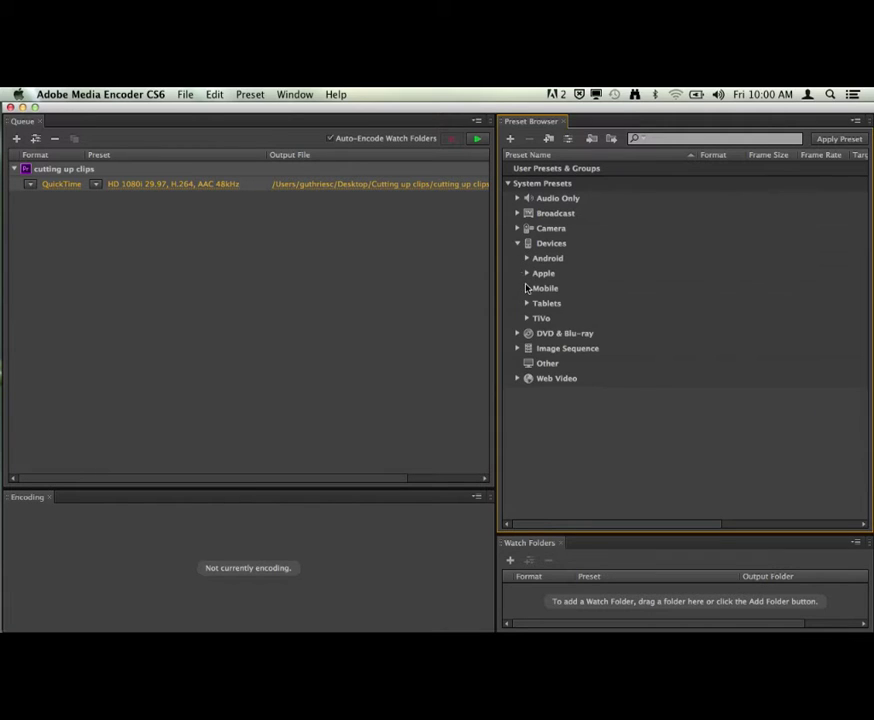
pyautogui.click(527, 274)
pyautogui.click(527, 274)
pyautogui.click(527, 259)
pyautogui.click(527, 259)
pyautogui.click(528, 289)
pyautogui.click(527, 289)
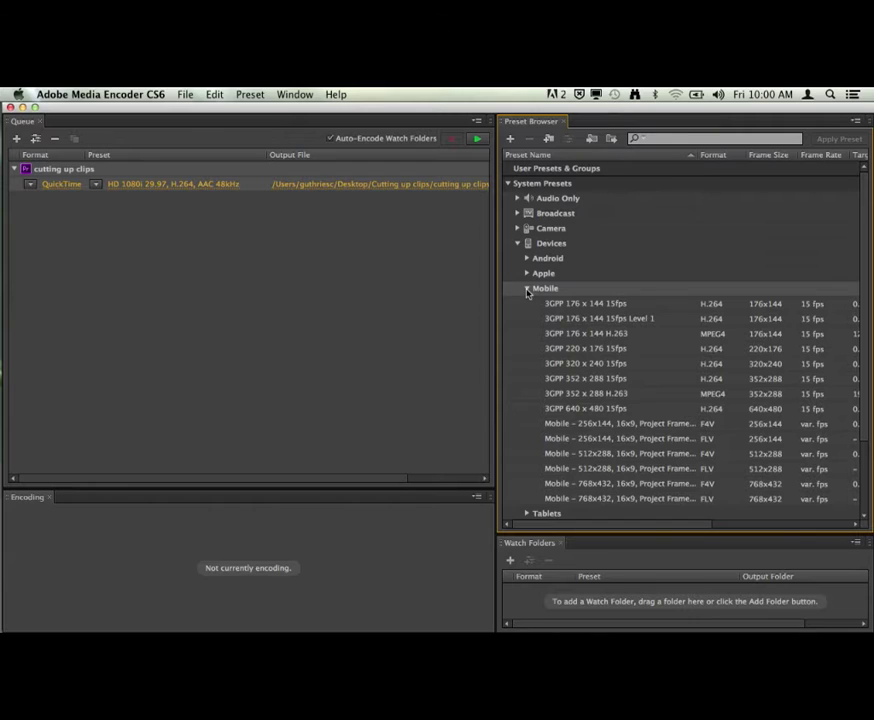
pyautogui.click(527, 289)
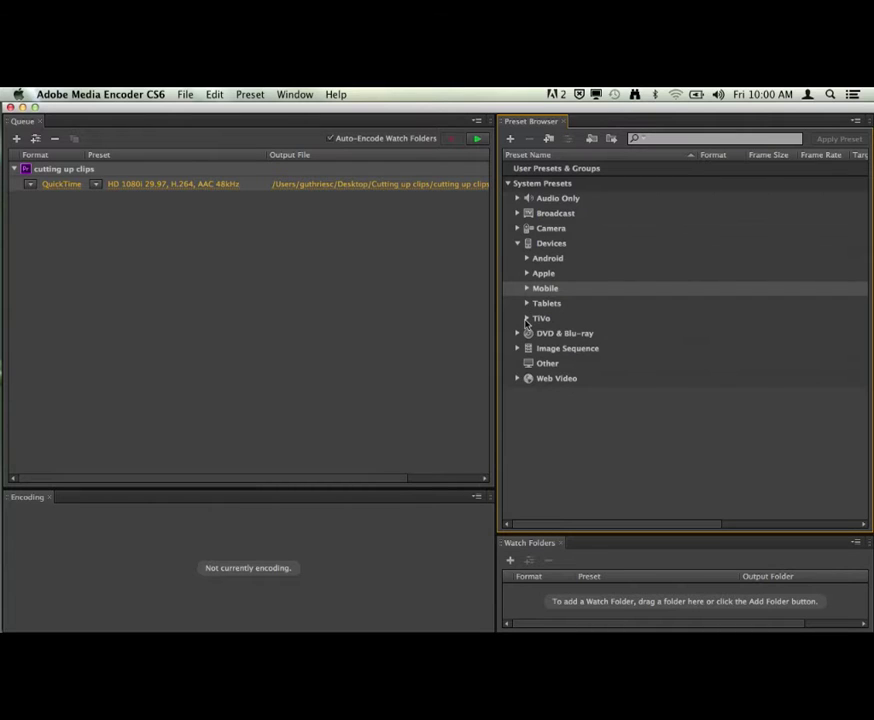
pyautogui.click(527, 303)
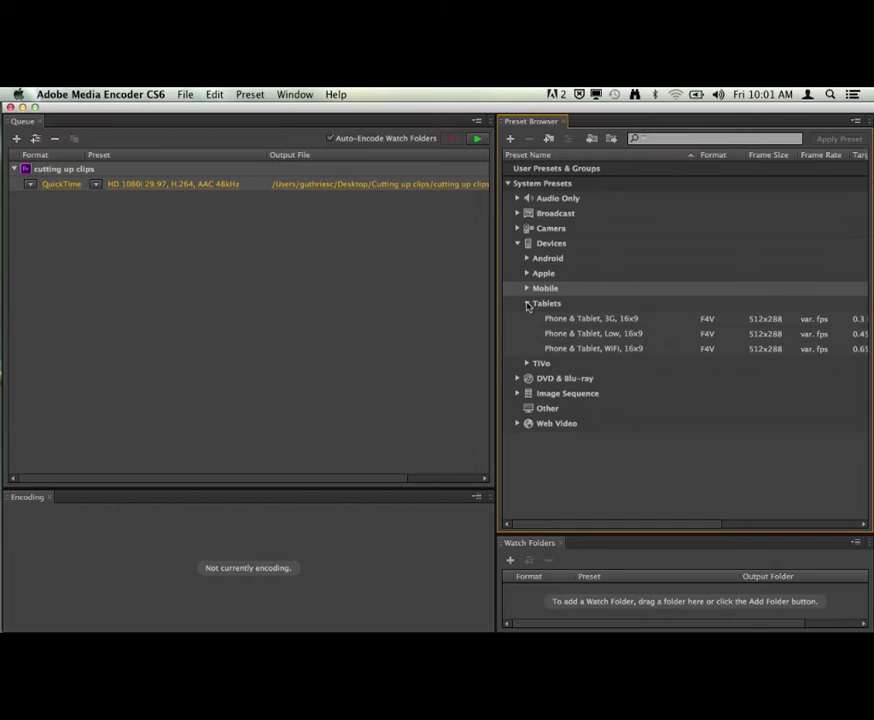
pyautogui.click(527, 303)
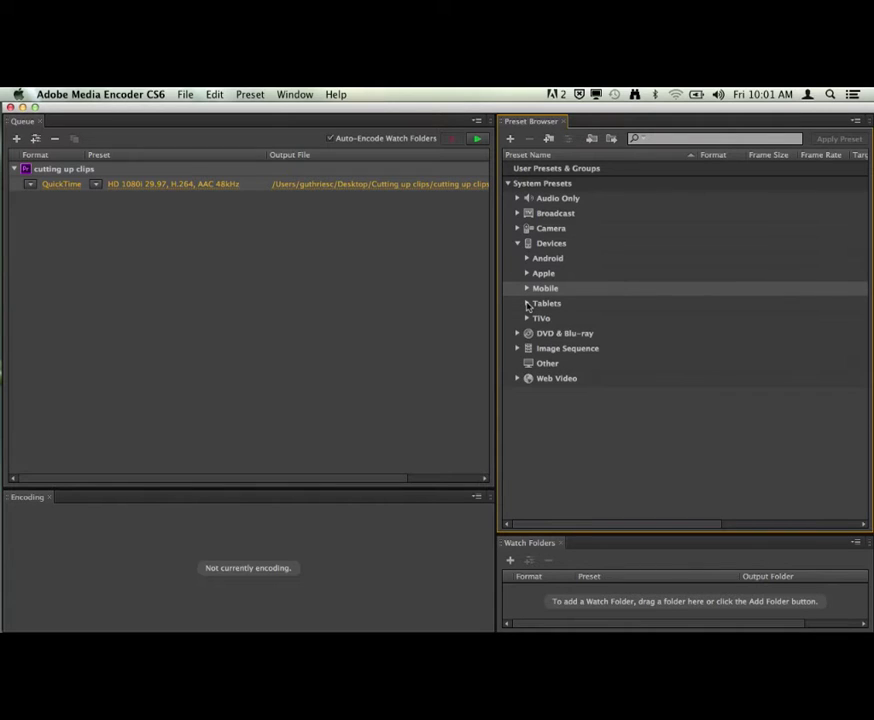
pyautogui.click(517, 245)
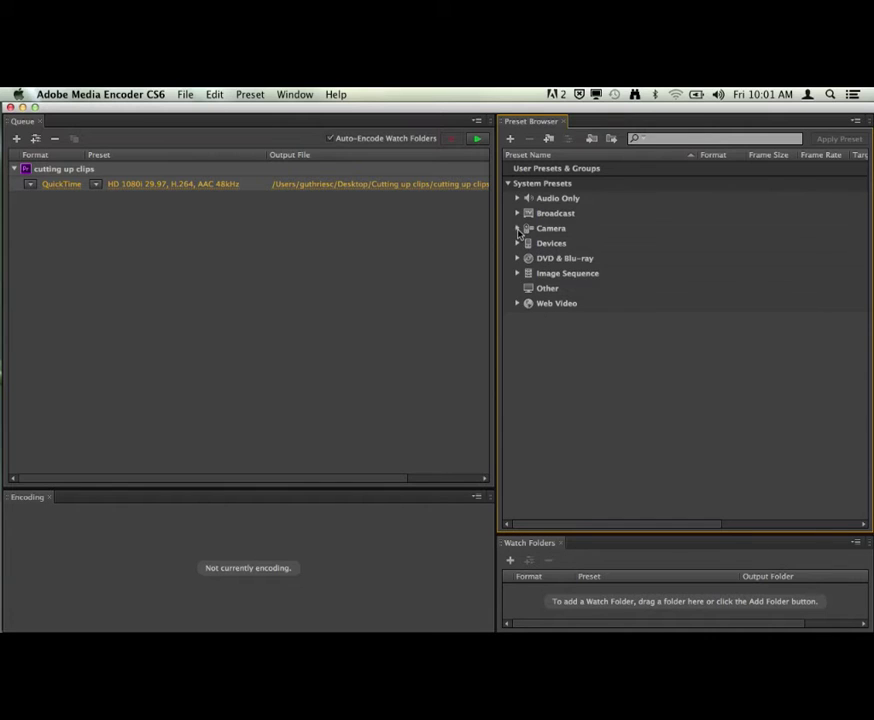
# Step: Examine the Camera preset groups and the Flash, Vimeo and YouTube presets under Web Video
pyautogui.click(517, 229)
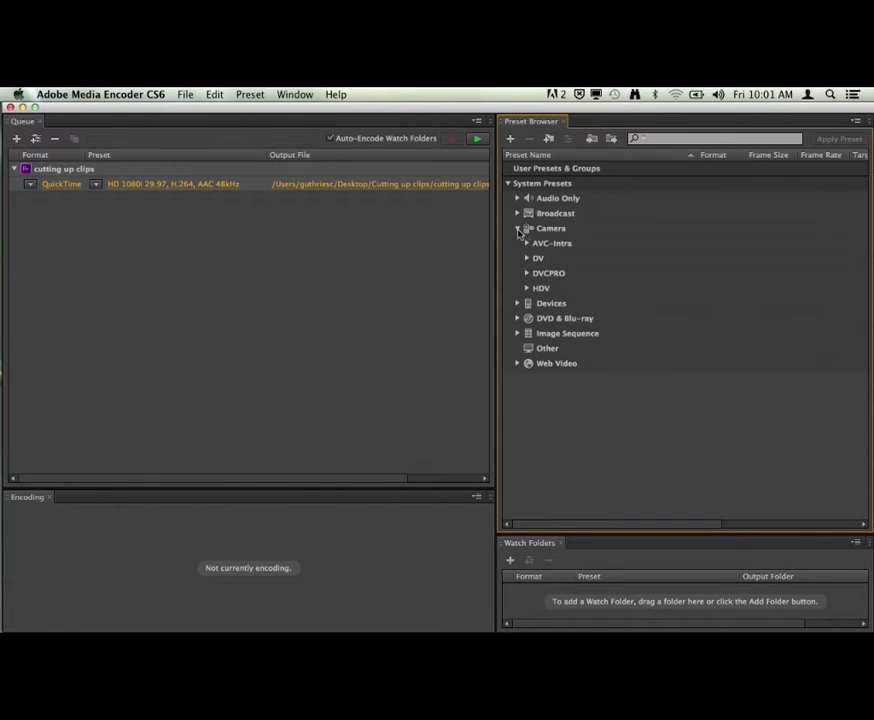
pyautogui.click(517, 229)
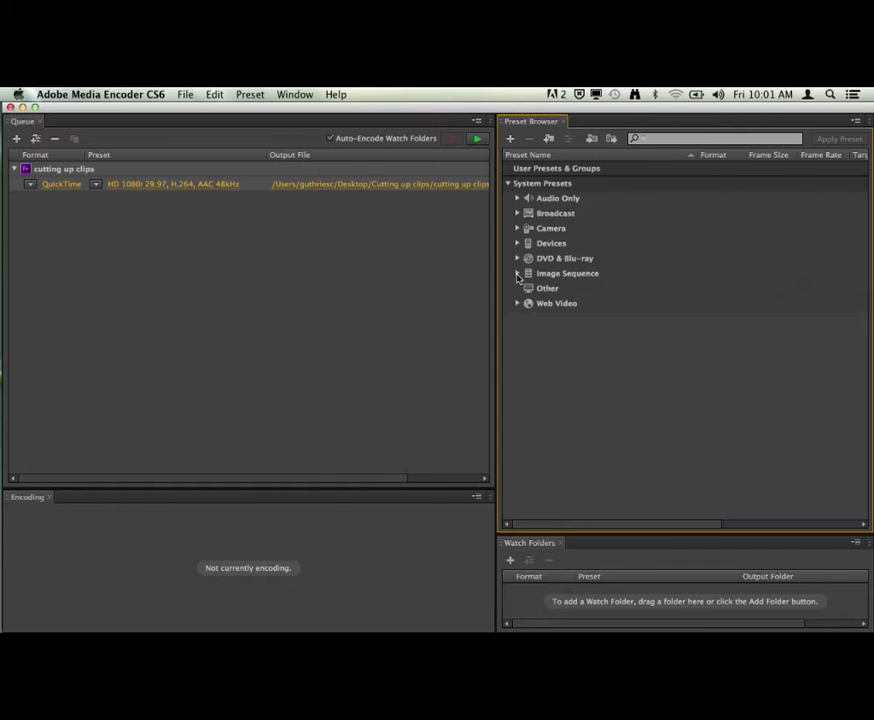
pyautogui.click(517, 304)
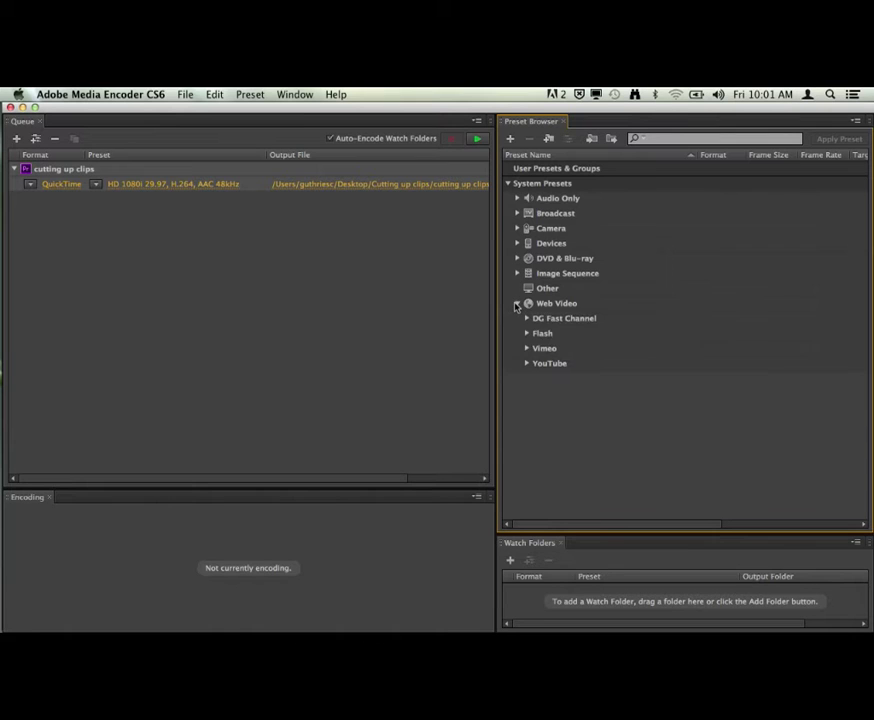
pyautogui.click(527, 334)
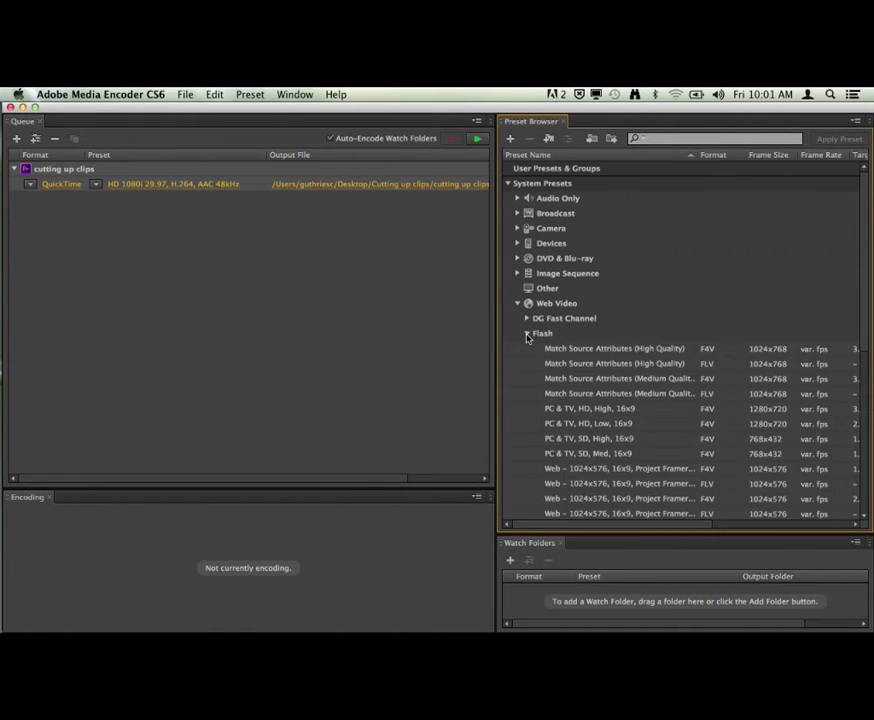
pyautogui.click(527, 334)
pyautogui.click(527, 348)
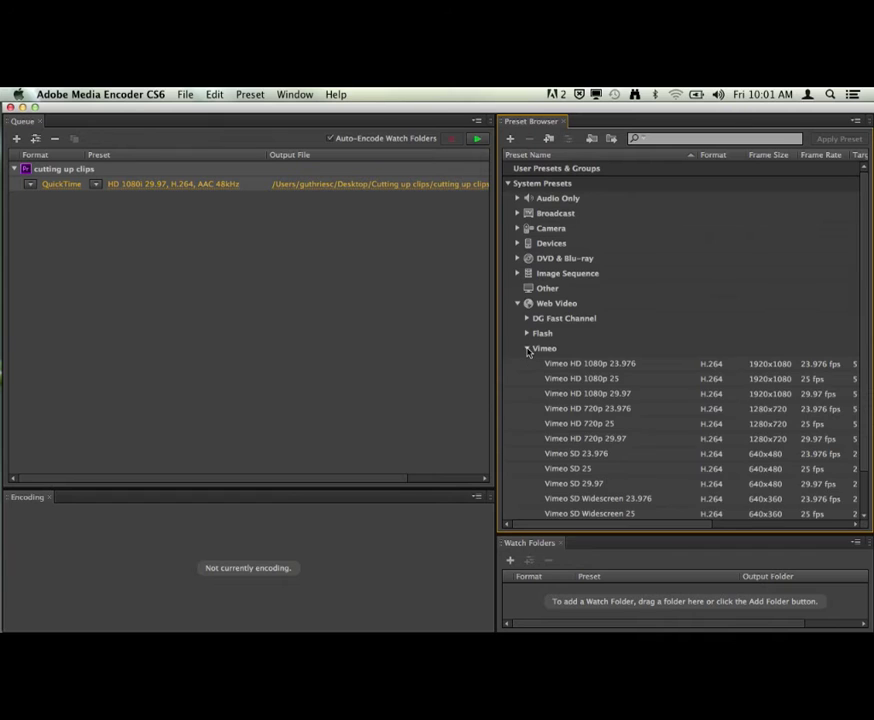
pyautogui.click(527, 348)
pyautogui.click(527, 363)
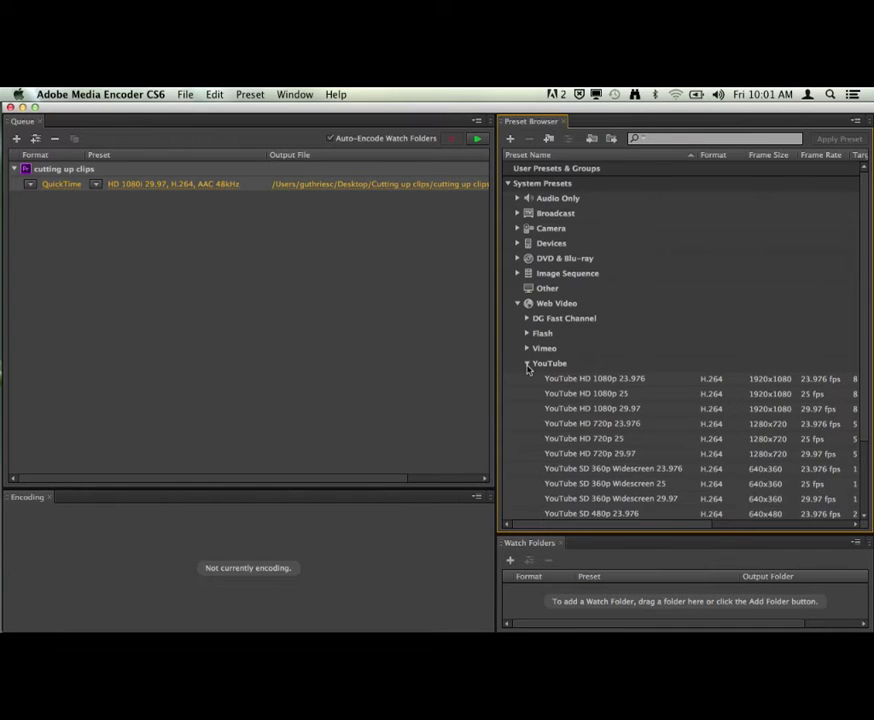
pyautogui.click(527, 363)
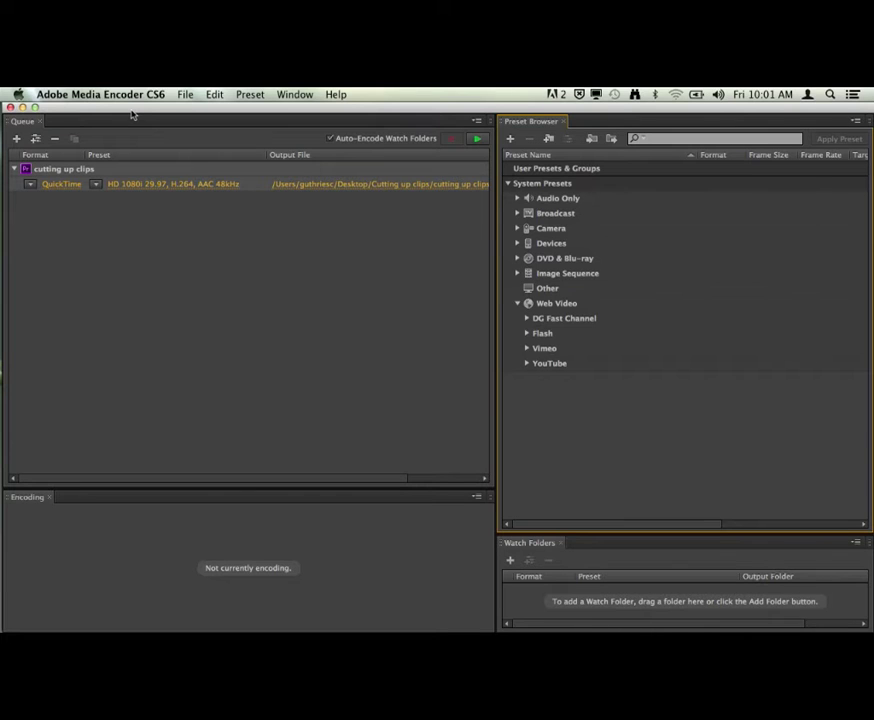
# Step: Apply the HD 720p 29.97 preset from the Broadcast H.264 group to the queued cutting up clips output
pyautogui.click(518, 214)
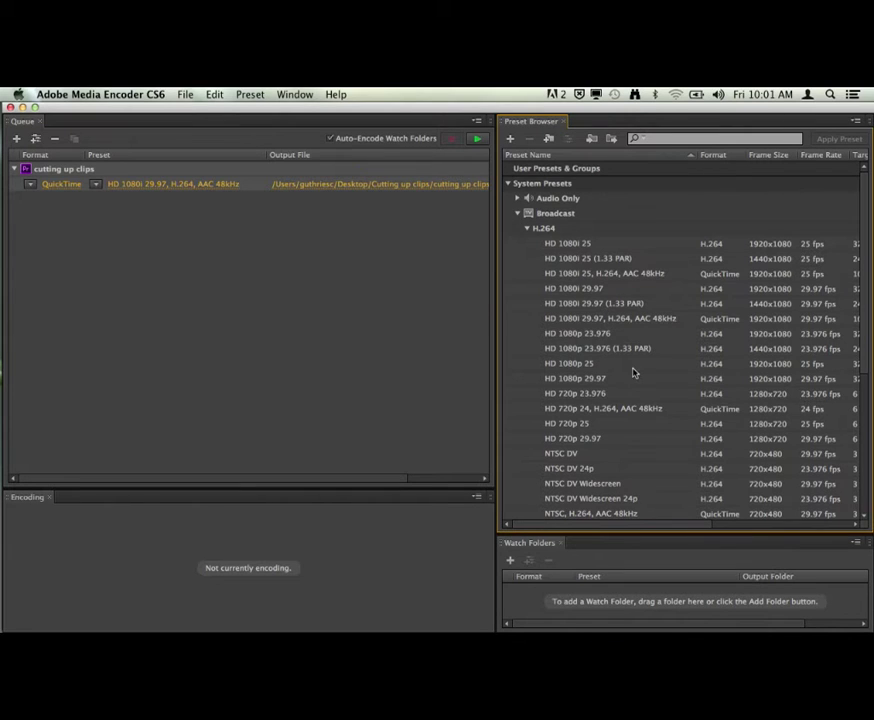
pyautogui.moveTo(640, 369)
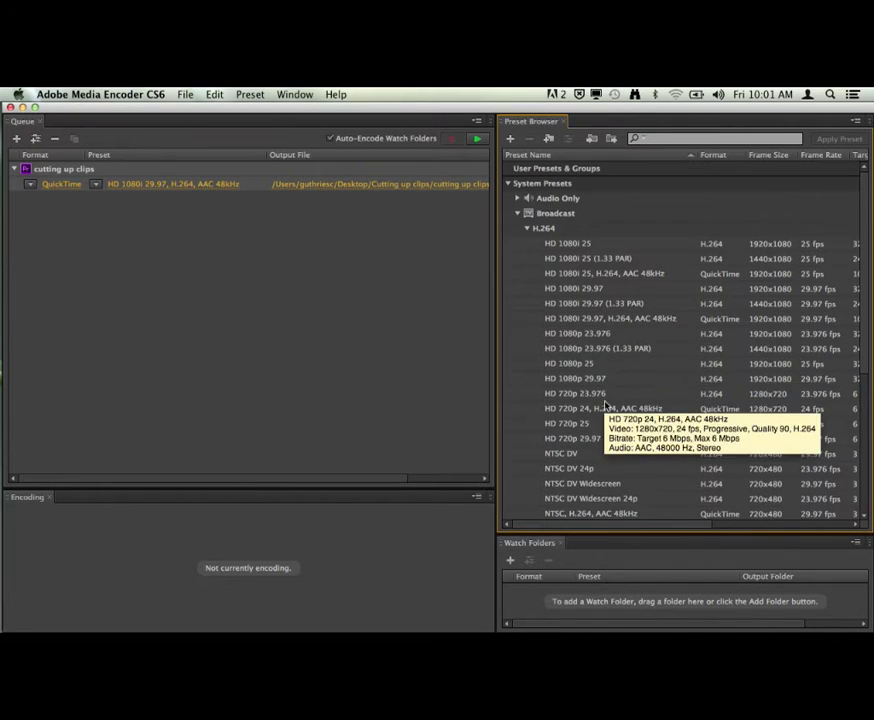
pyautogui.moveTo(590, 446)
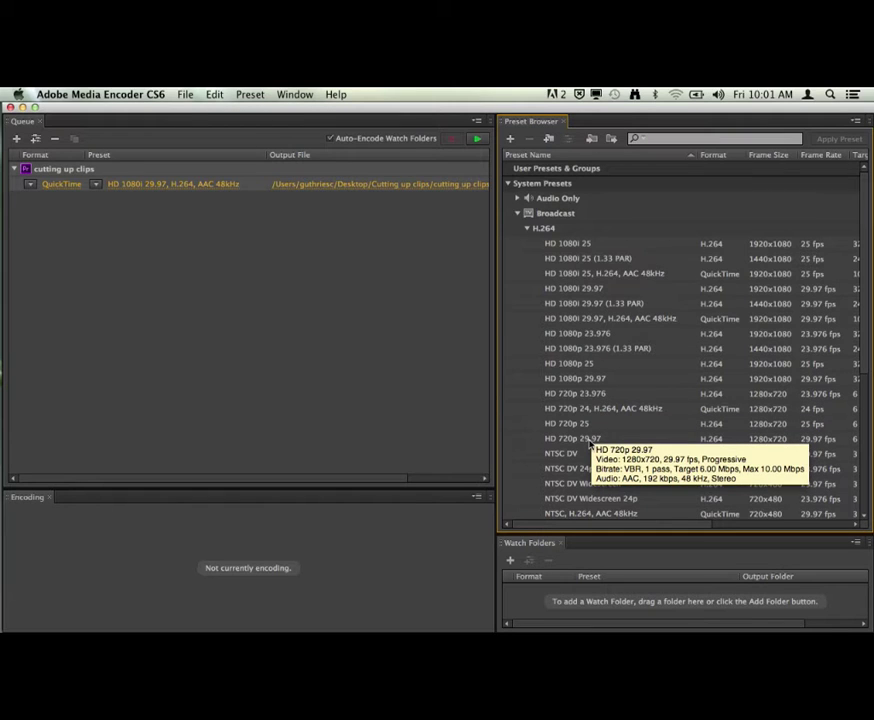
pyautogui.click(561, 447)
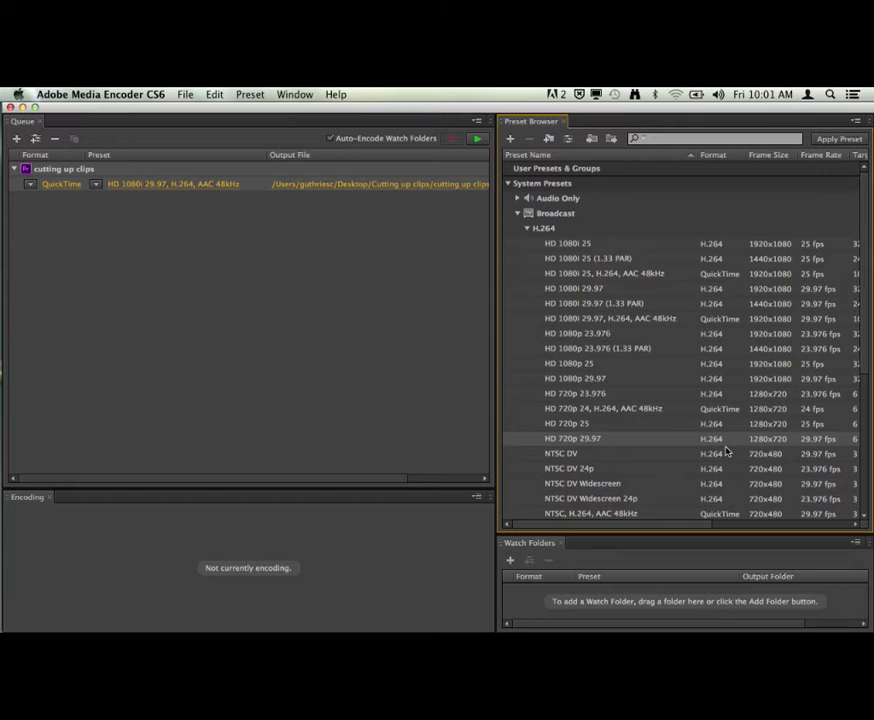
pyautogui.moveTo(727, 452)
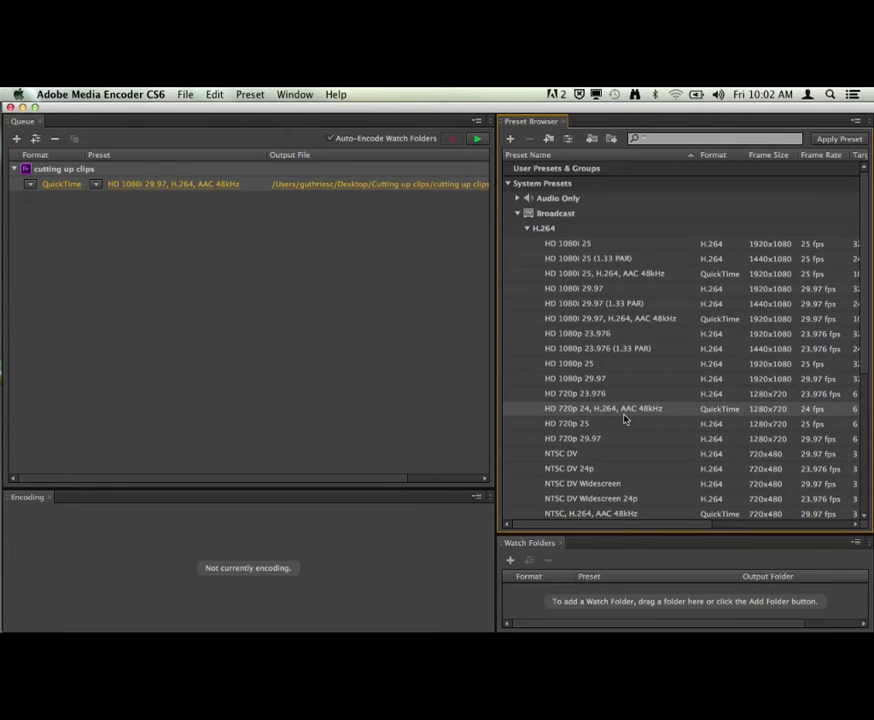
pyautogui.moveTo(623, 417)
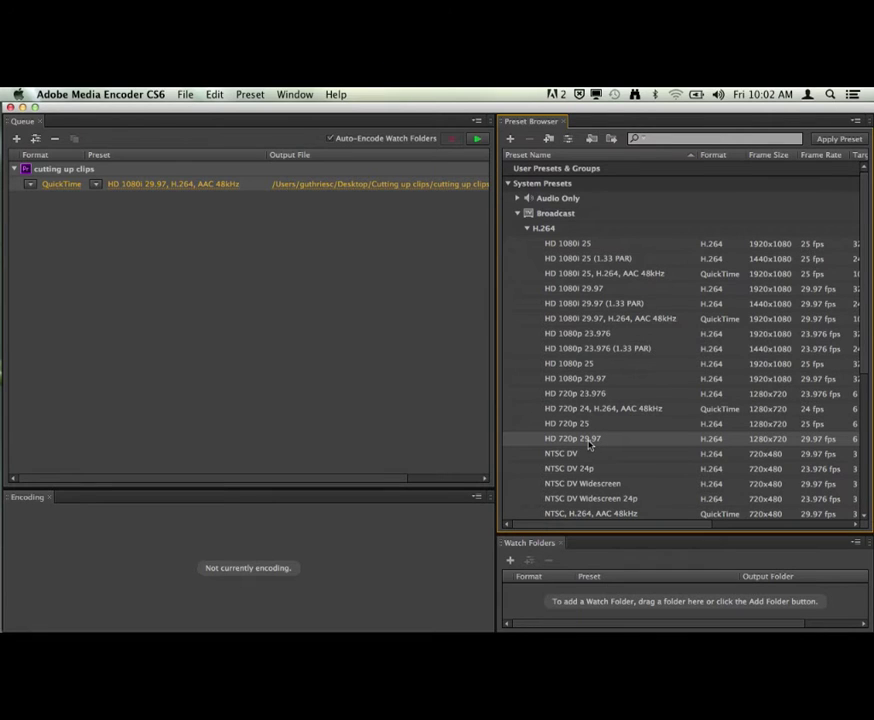
pyautogui.moveTo(589, 441); pyautogui.dragTo(267, 185)
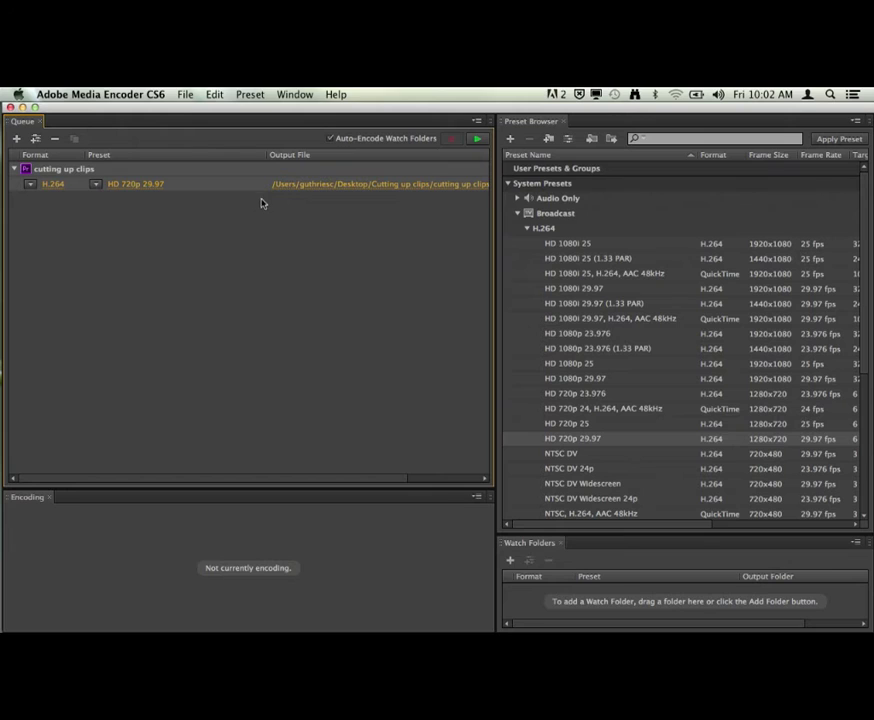
# Step: Save the queued output as "cutting up clips_720" in MP4 format in the Cutting up clips folder on the Desktop
pyautogui.moveTo(137, 190)
pyautogui.click(356, 187)
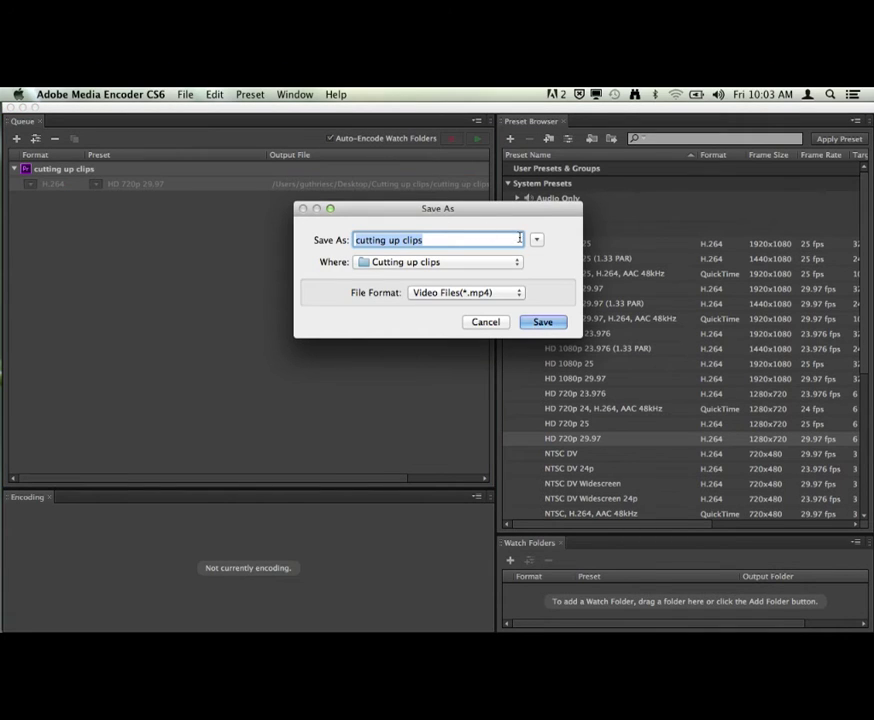
pyautogui.click(537, 241)
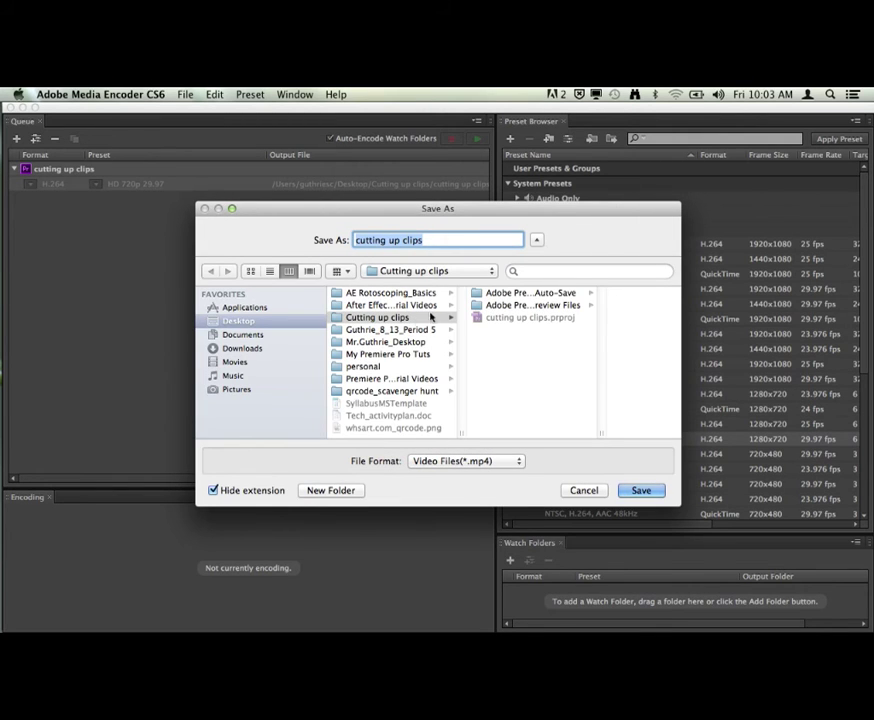
pyautogui.click(339, 318)
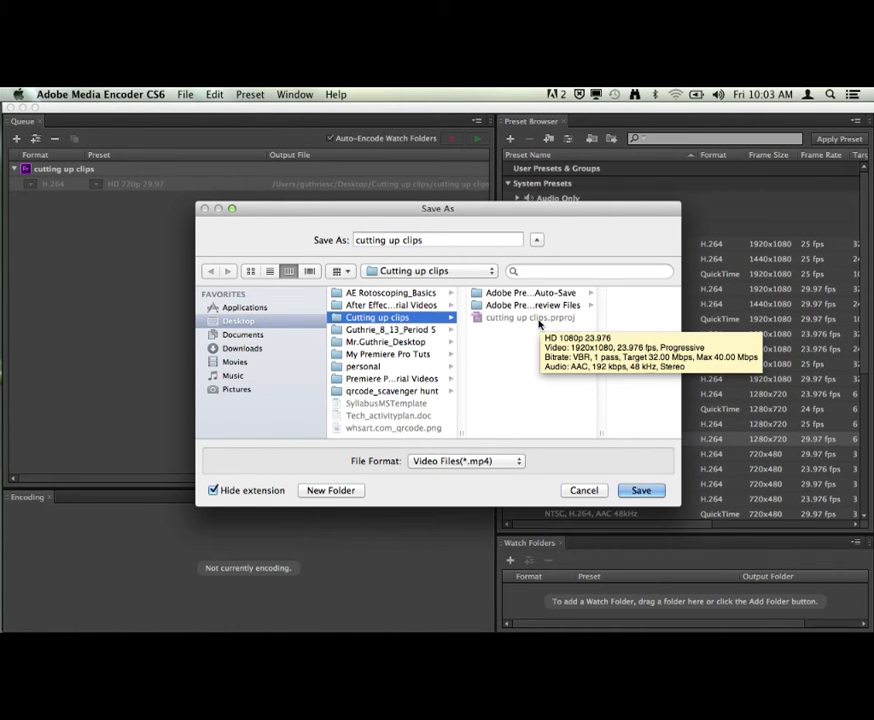
pyautogui.click(432, 241)
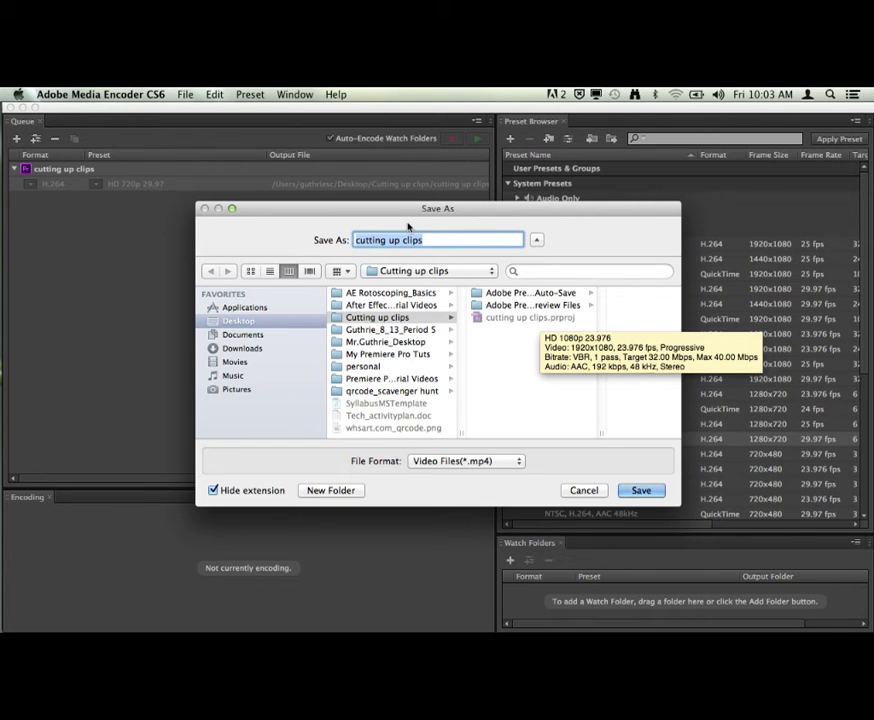
pyautogui.write('cutting up')
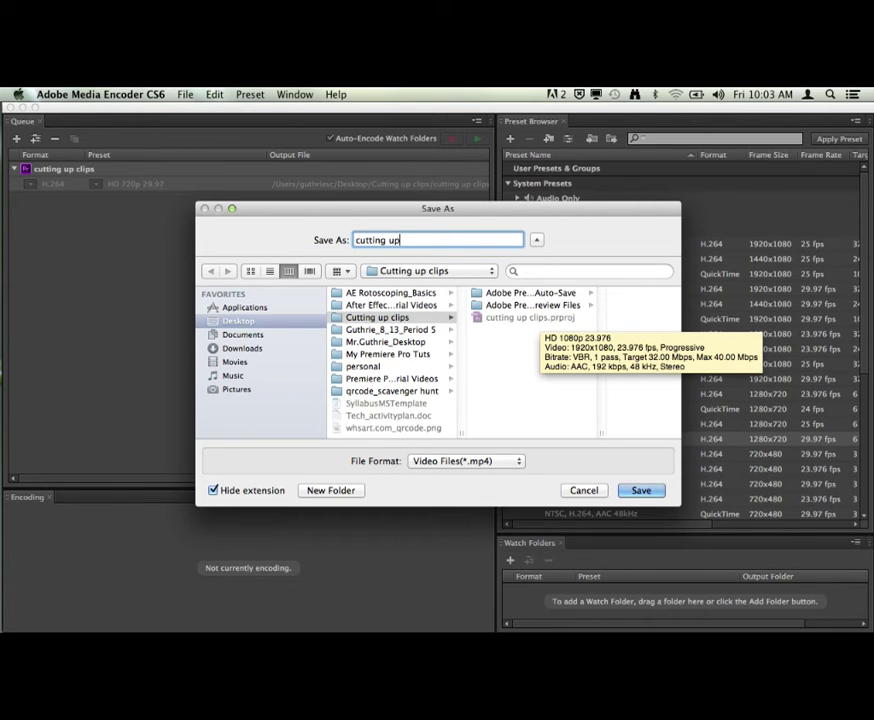
pyautogui.write(' clips_final')
pyautogui.press('BackSpace')
pyautogui.write('720')
pyautogui.click(641, 490)
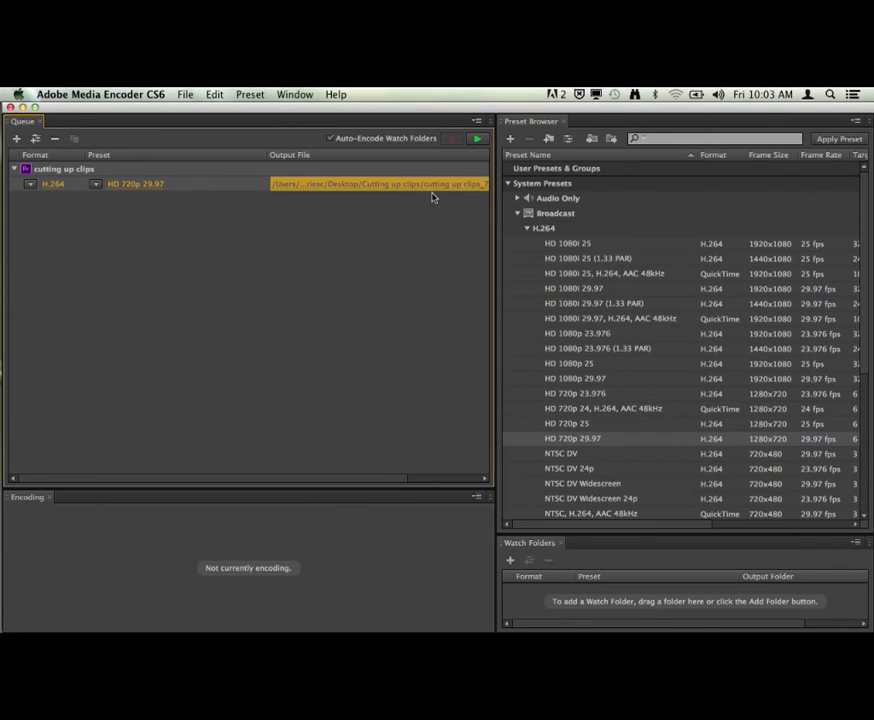
# Step: Add a second output to the queued sequence using the YouTube HD 720p 29.97 preset from Web Video
pyautogui.click(517, 214)
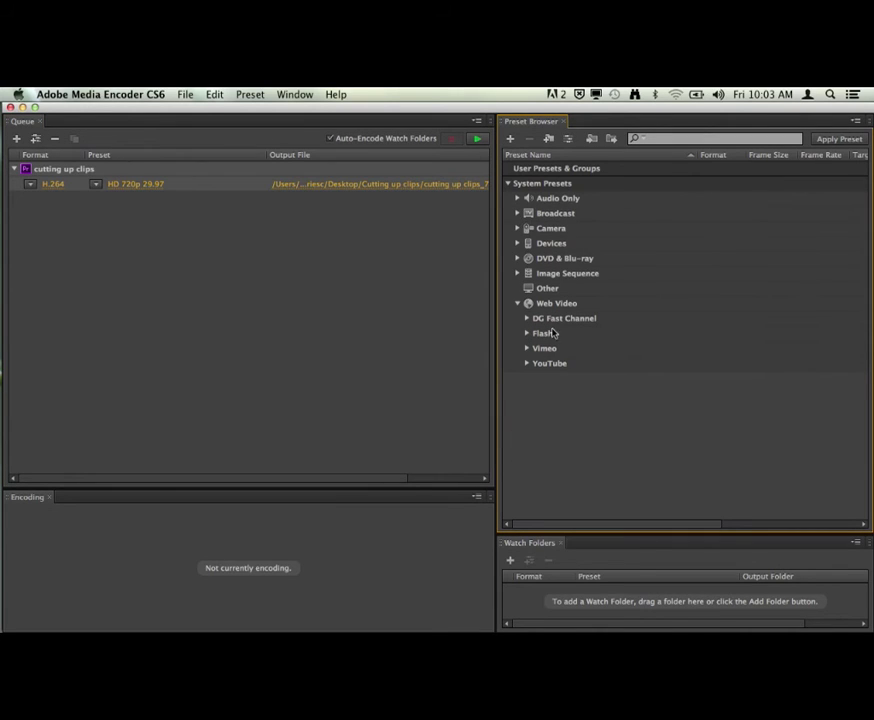
pyautogui.click(518, 303)
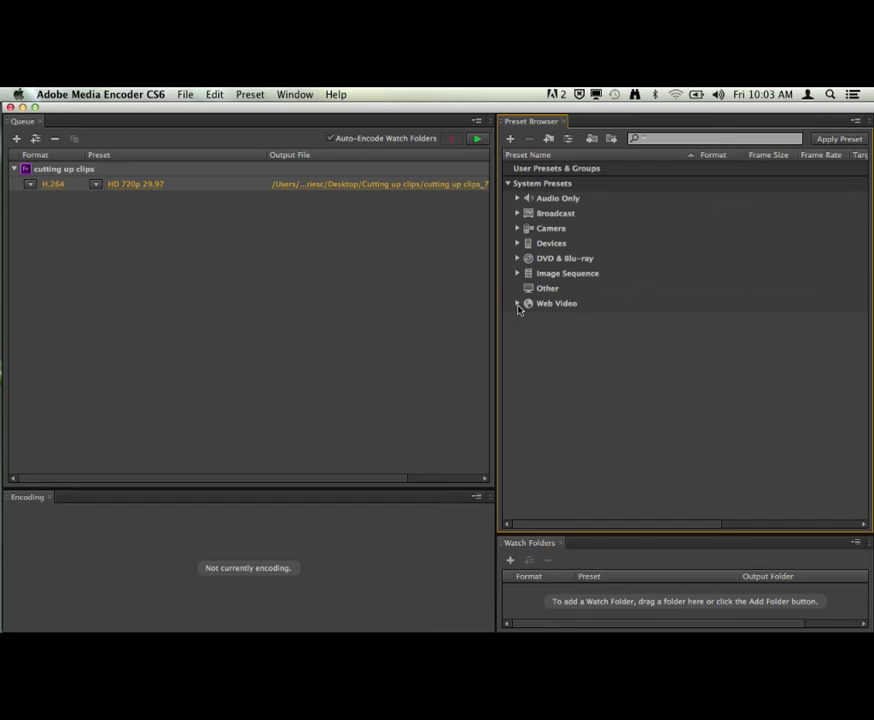
pyautogui.click(518, 304)
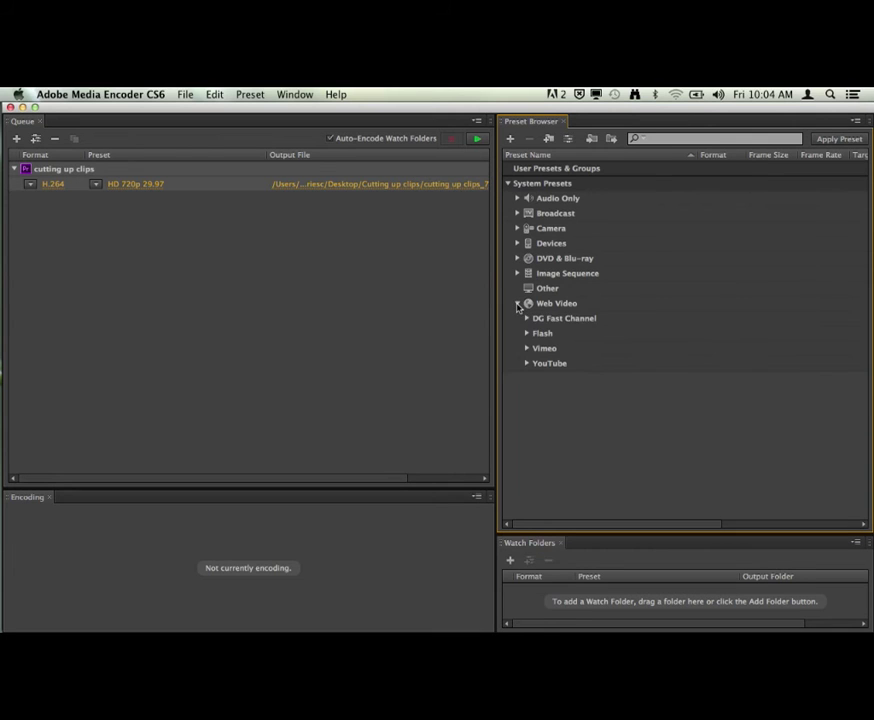
pyautogui.click(527, 364)
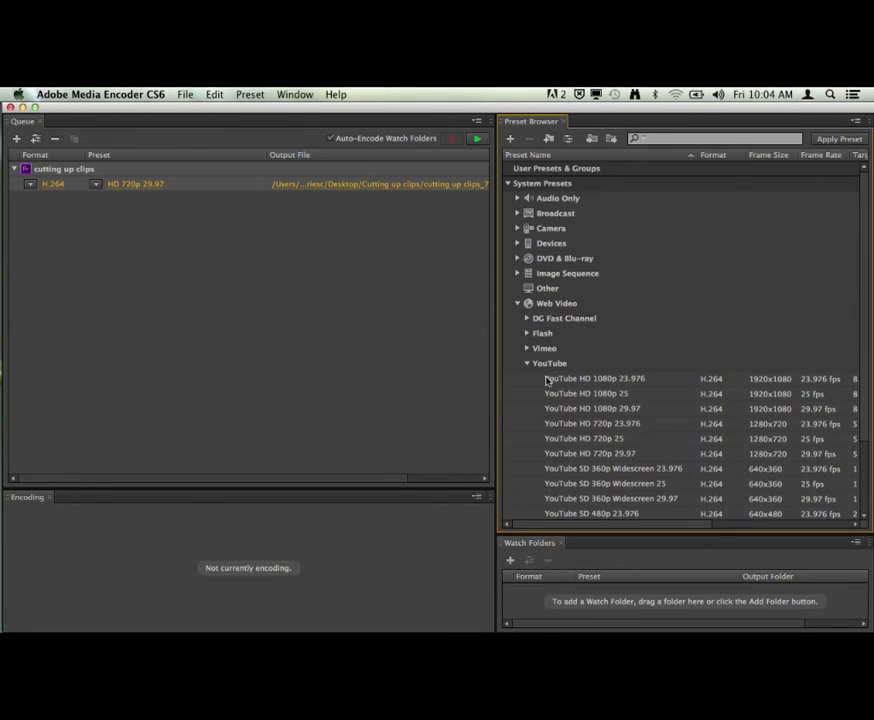
pyautogui.moveTo(547, 383)
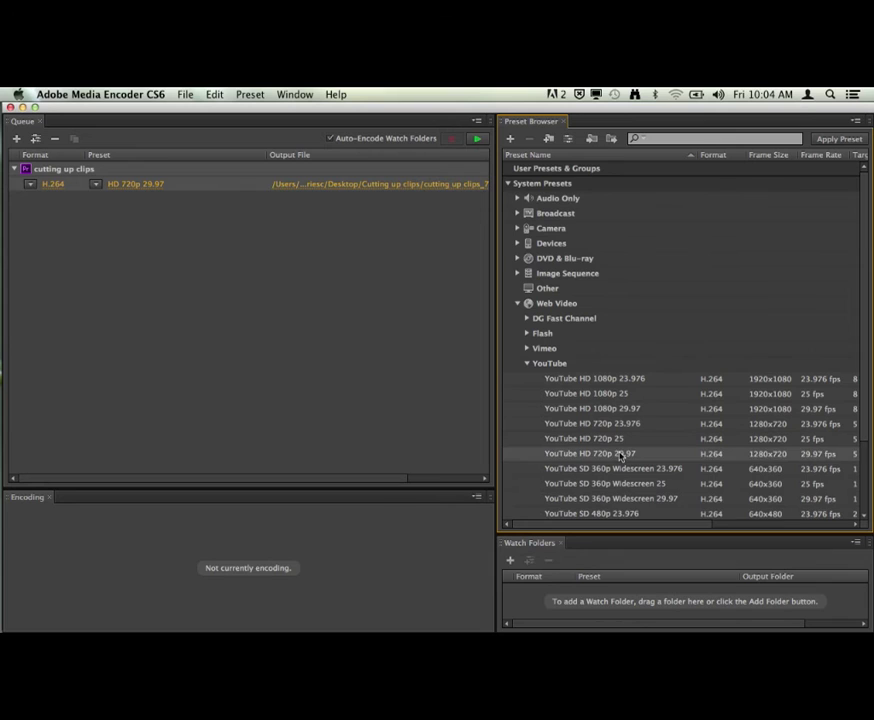
pyautogui.moveTo(625, 455)
pyautogui.moveTo(625, 455); pyautogui.dragTo(230, 258)
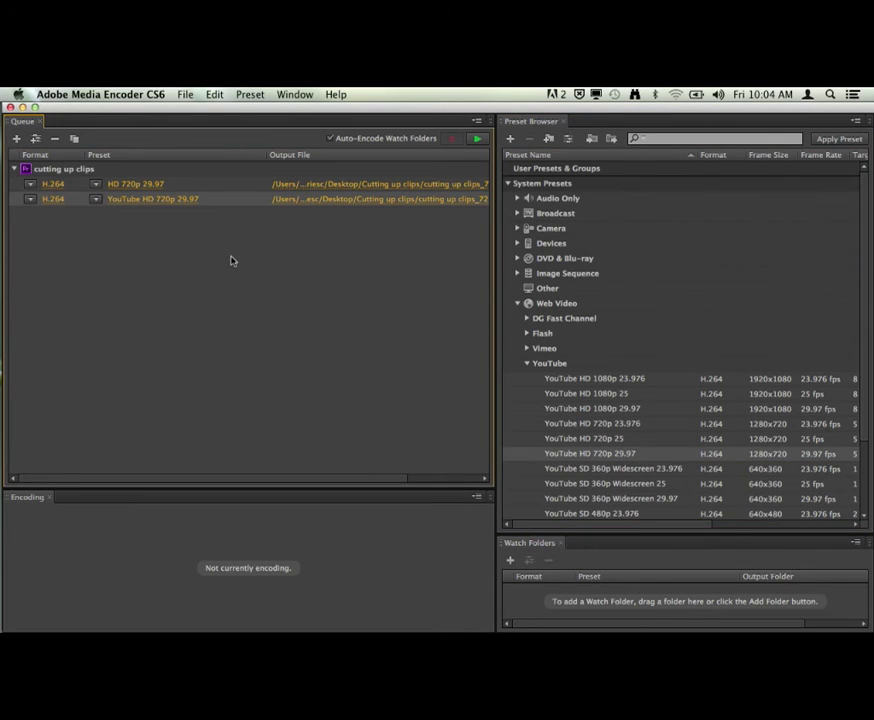
pyautogui.click(171, 187)
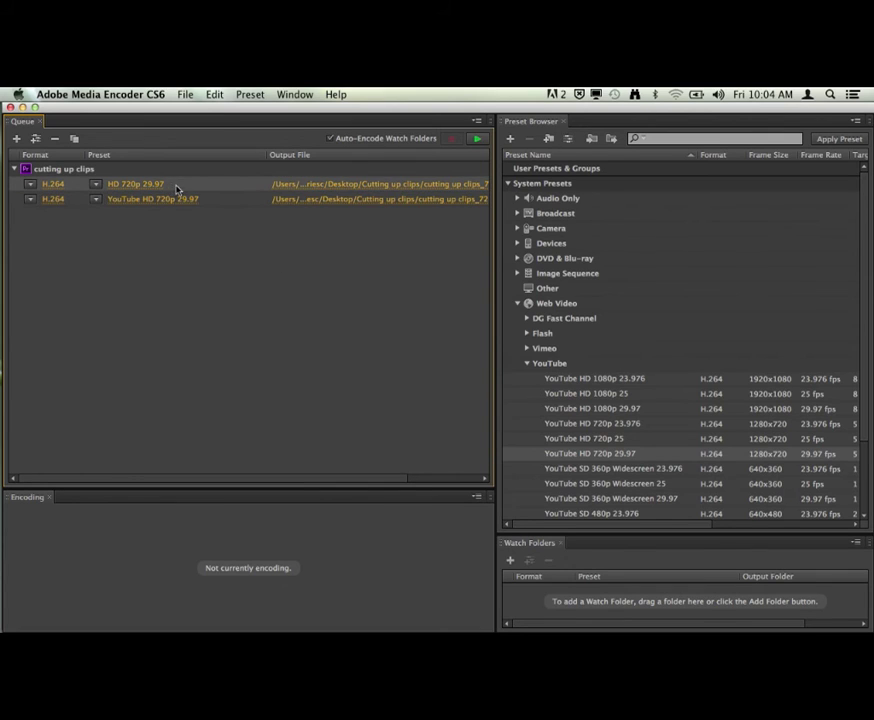
pyautogui.click(210, 200)
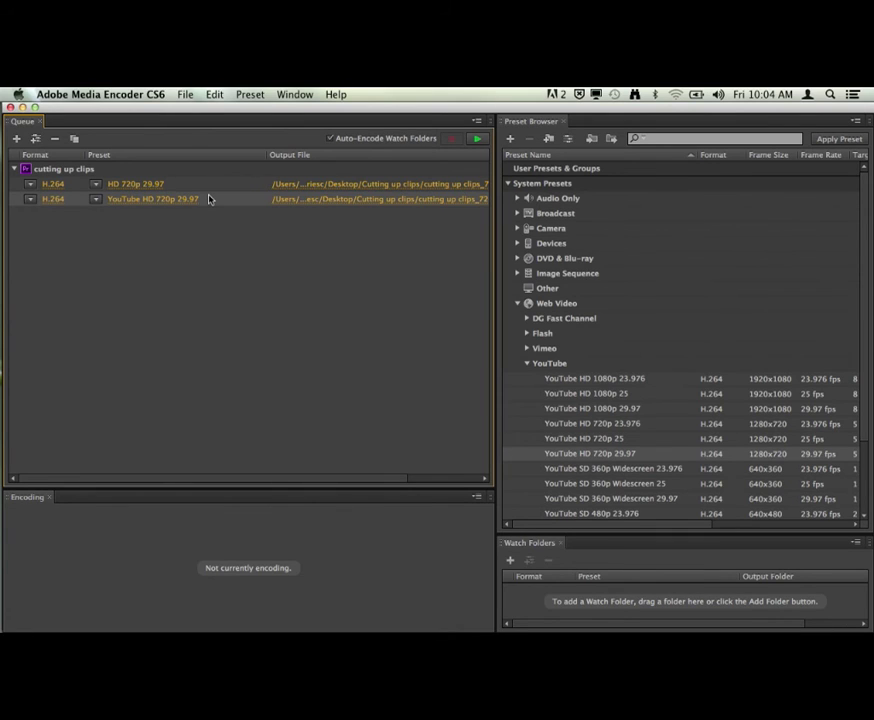
# Step: Add a third output to the queue using the Flash F4V preset Web - 640x480, 4x3, Project Framerate, 800kbps
pyautogui.click(527, 334)
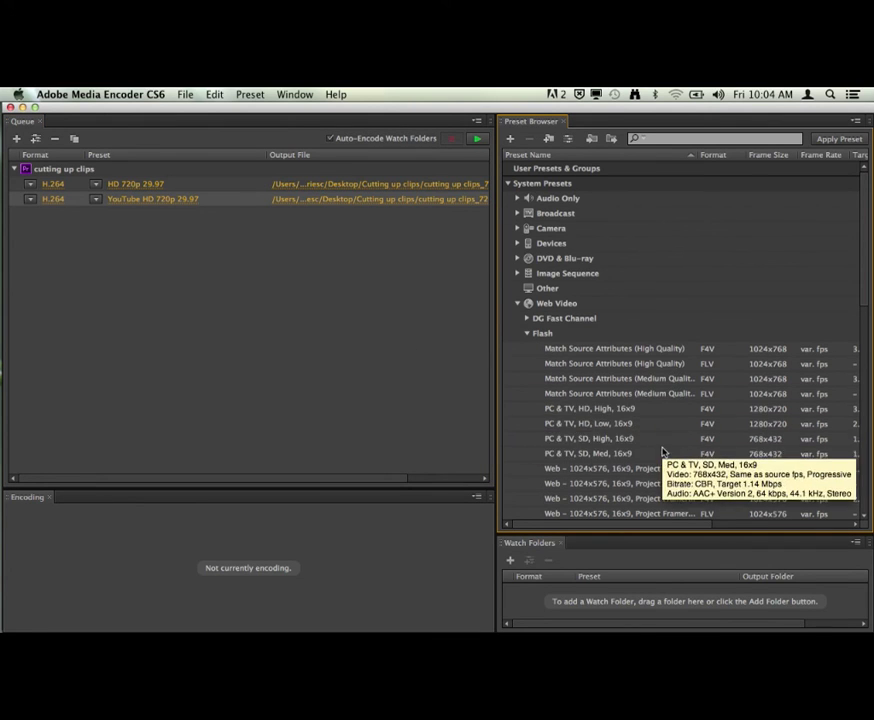
pyautogui.scroll(-2, 664, 450)
pyautogui.scroll(-7, 664, 450)
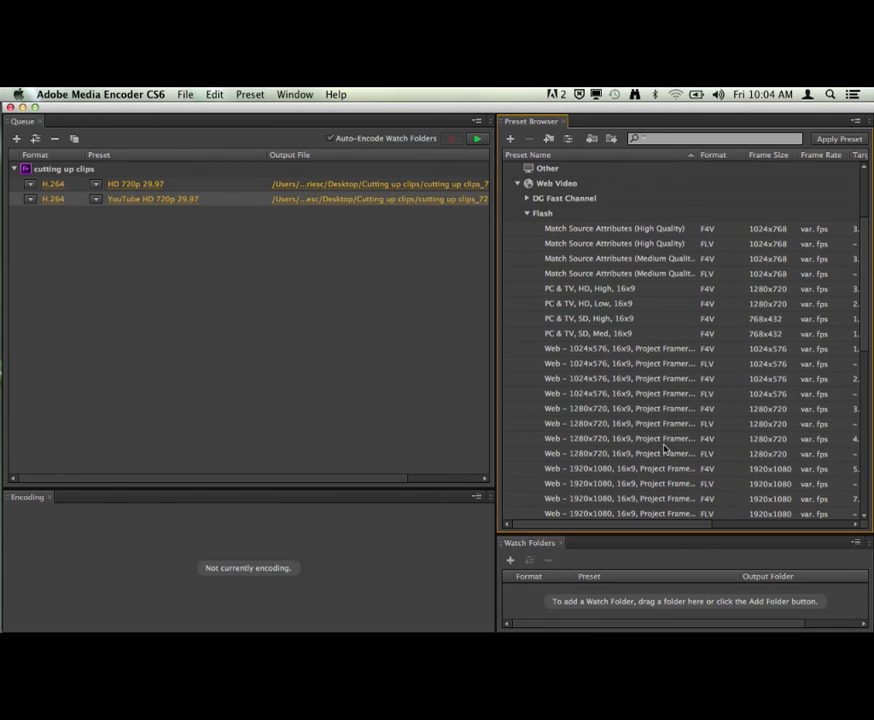
pyautogui.scroll(2, 664, 450)
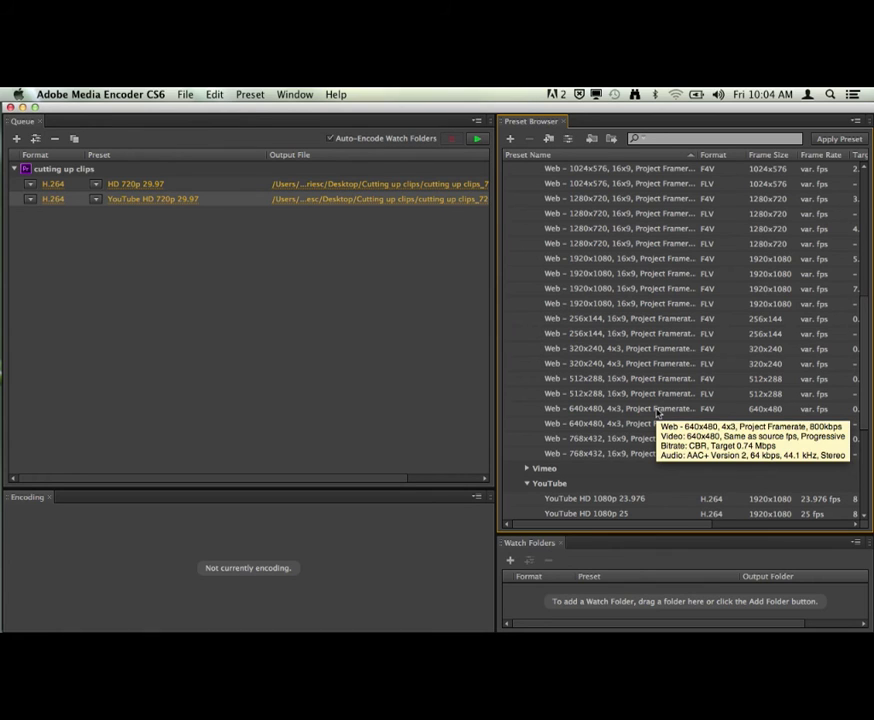
pyautogui.click(645, 410)
pyautogui.moveTo(645, 410); pyautogui.dragTo(308, 305)
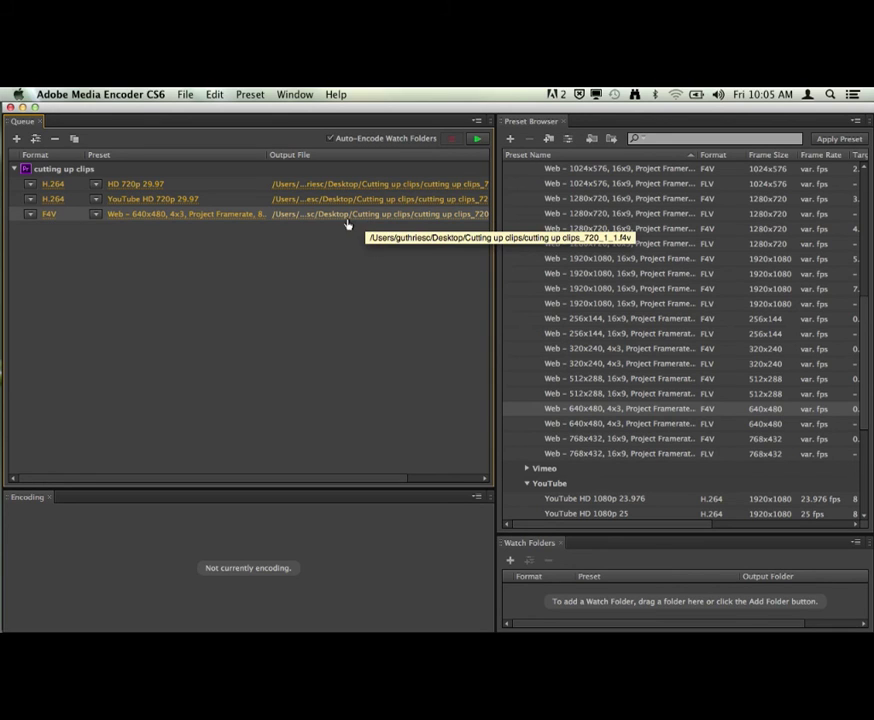
# Step: Start encoding all queued outputs and check their encoding previews
pyautogui.click(478, 140)
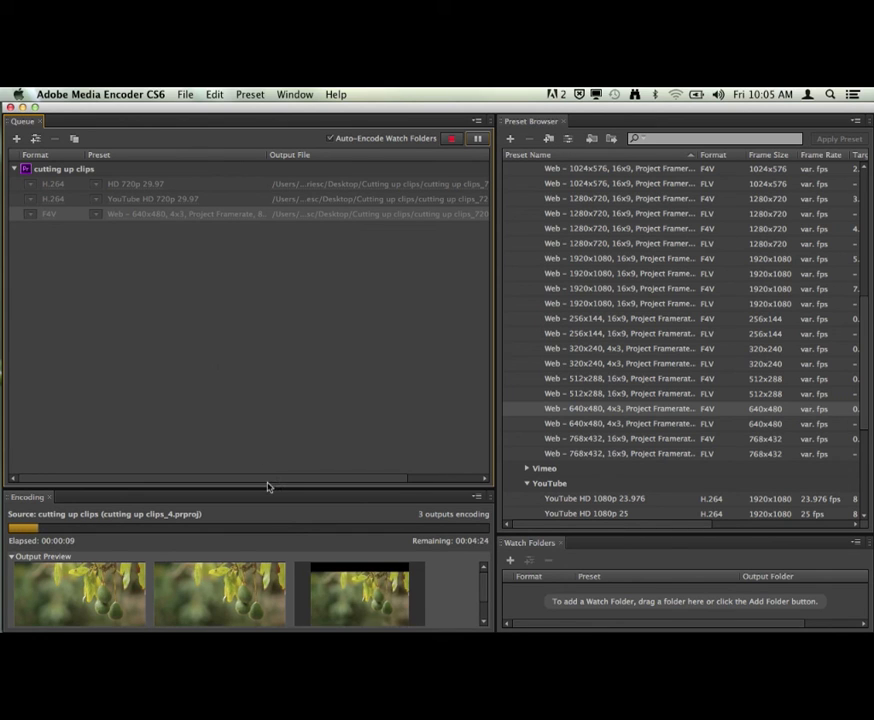
pyautogui.click(483, 618)
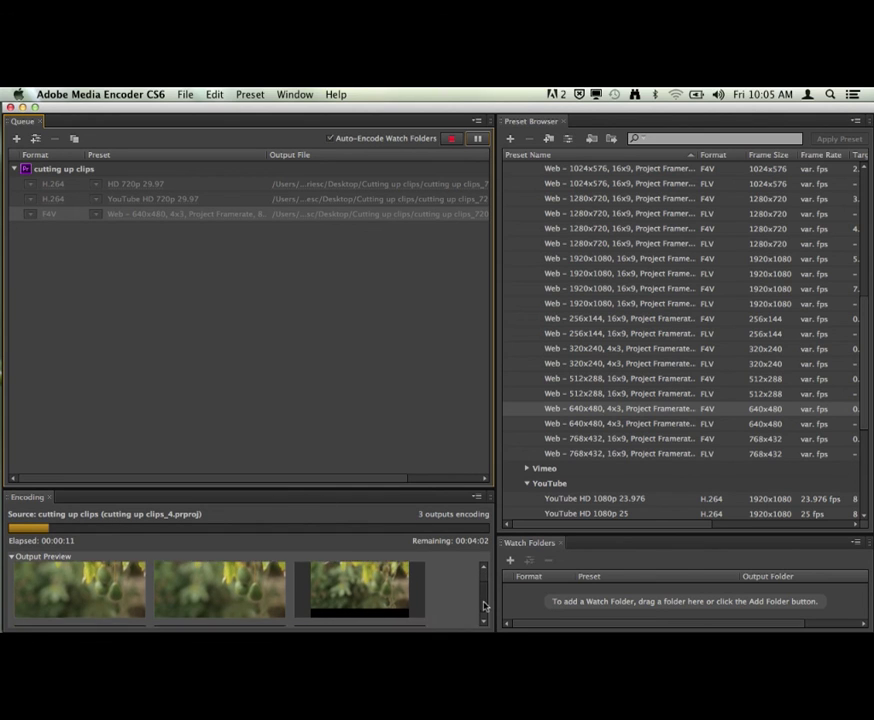
pyautogui.moveTo(484, 605); pyautogui.dragTo(484, 578)
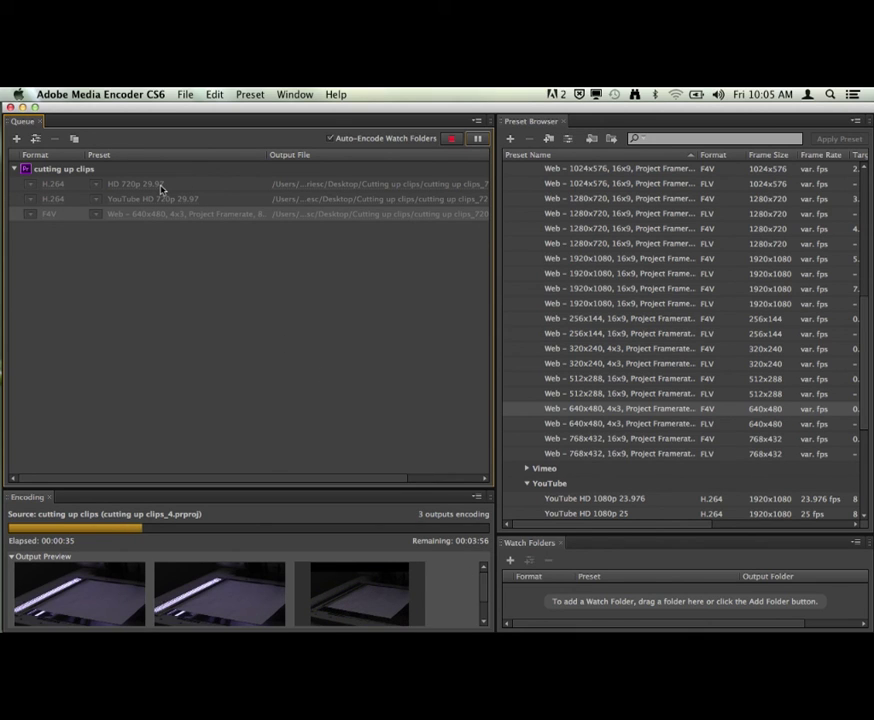
pyautogui.moveTo(161, 189)
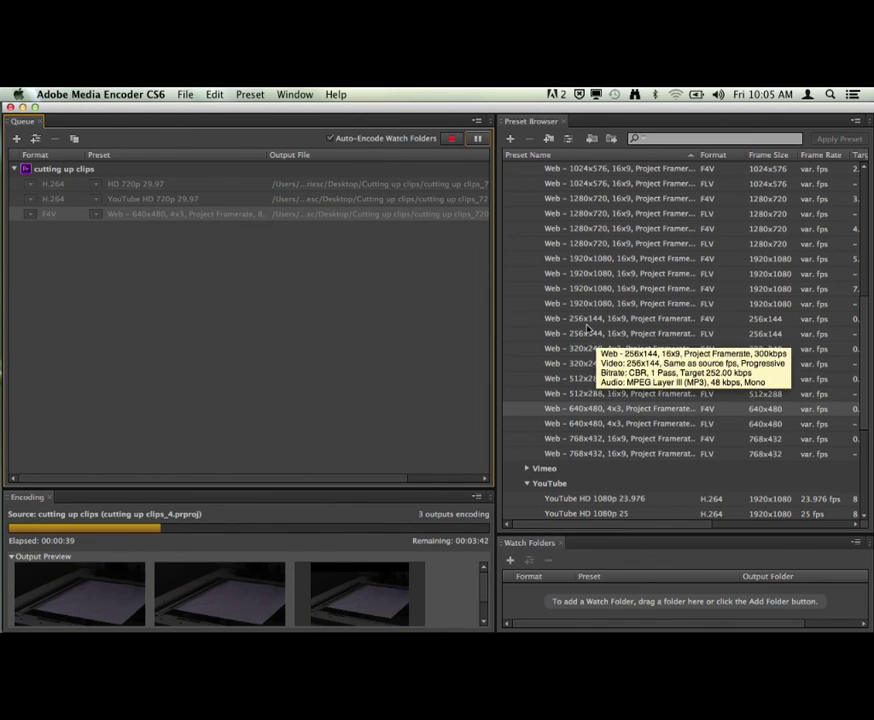
pyautogui.scroll(-3, 531, 201)
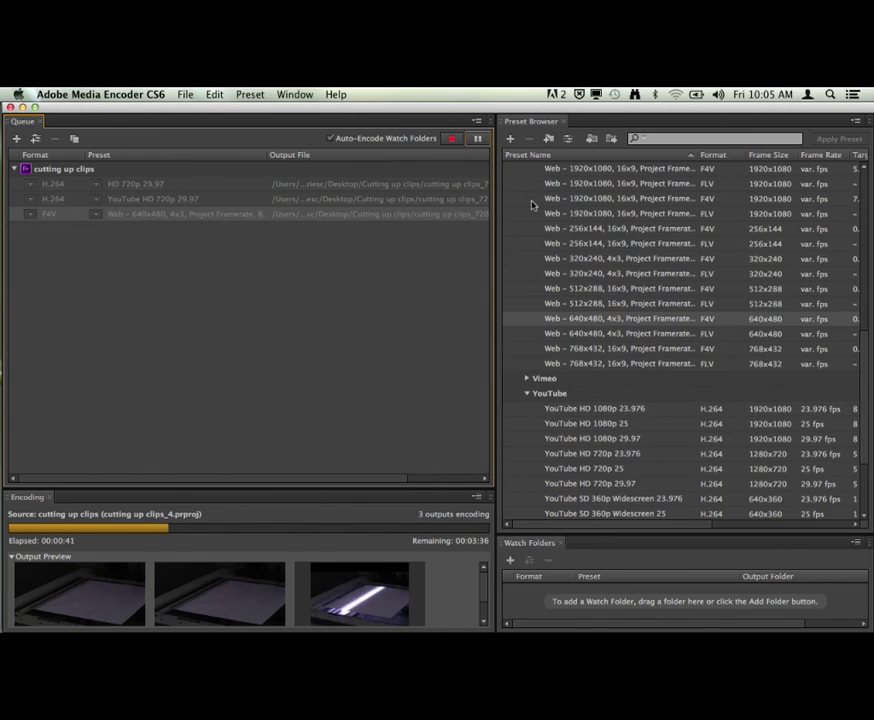
pyautogui.scroll(2, 533, 206)
pyautogui.scroll(5, 531, 206)
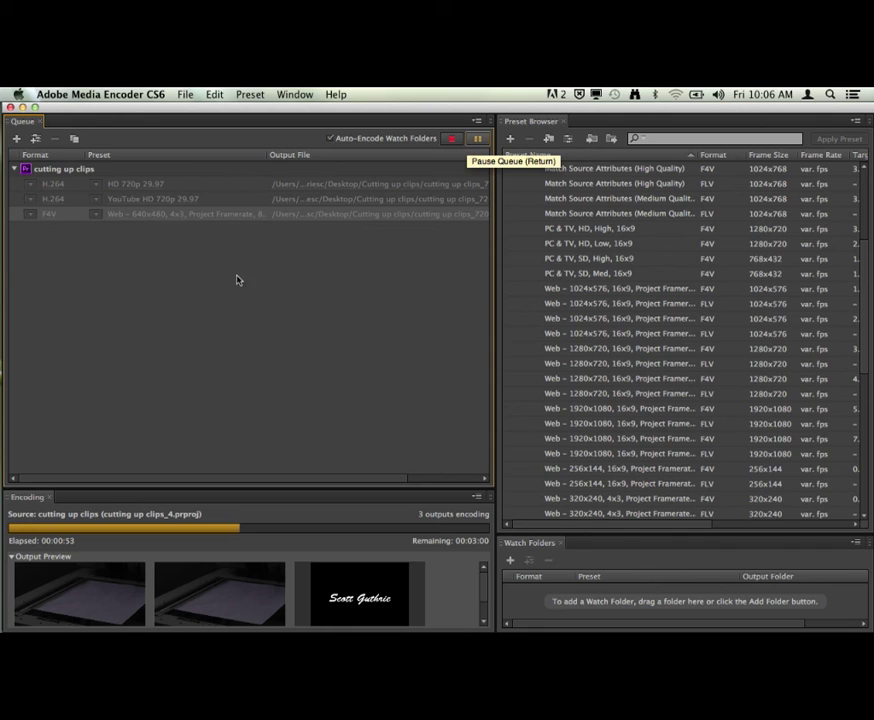
# Step: Switch to QuickTime Player while the queue is encoding
pyautogui.moveTo(4, 563)
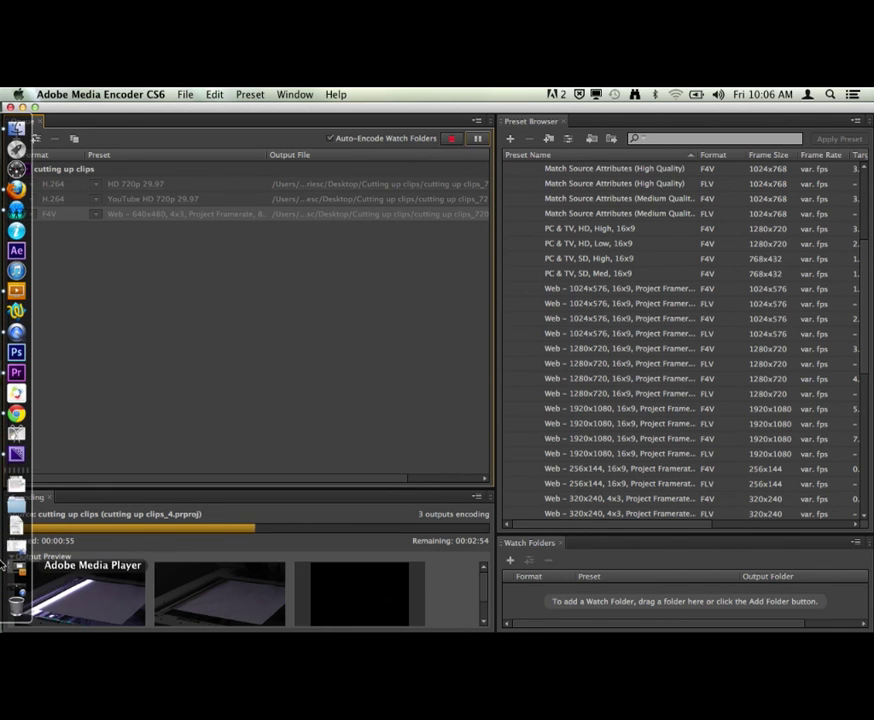
pyautogui.click(18, 590)
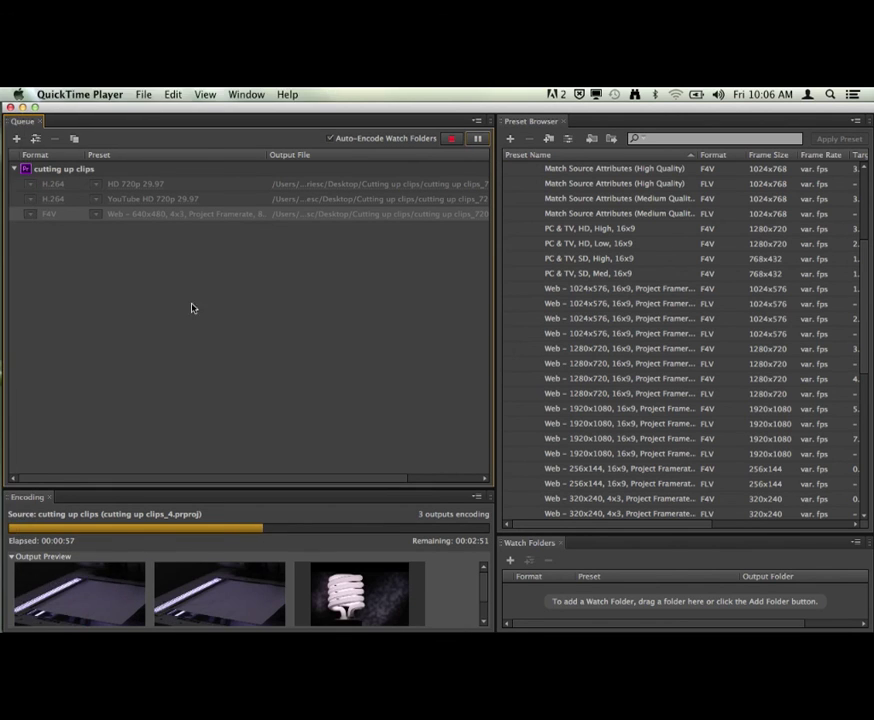